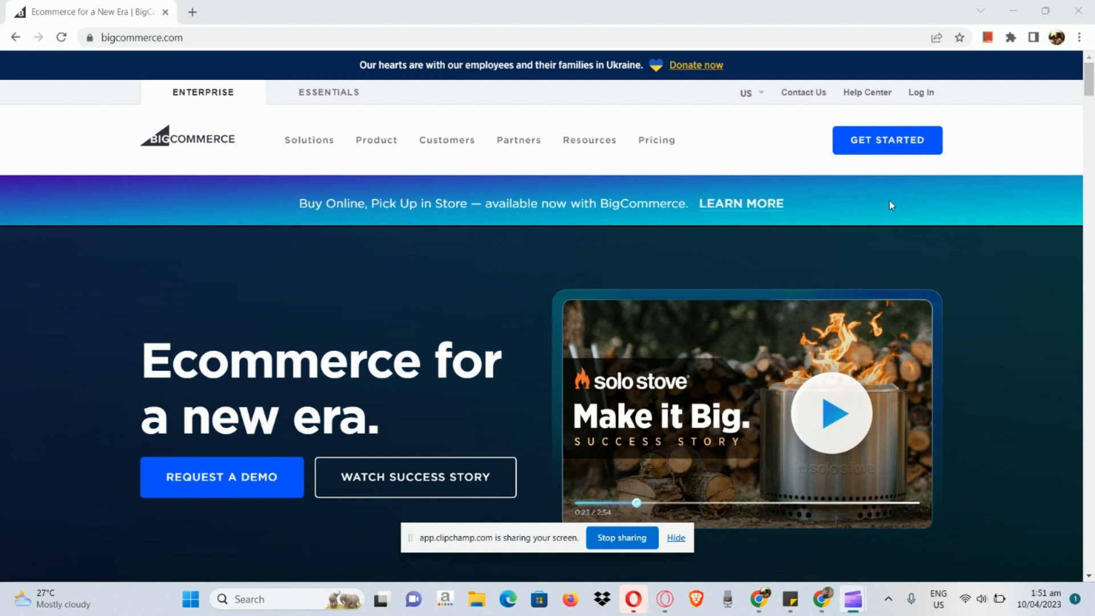
Open BigCommerce's Get Started page from the home page
{"action": "scroll", "coordinate": [894, 152], "scroll_direction": "up", "scroll_amount": 5}
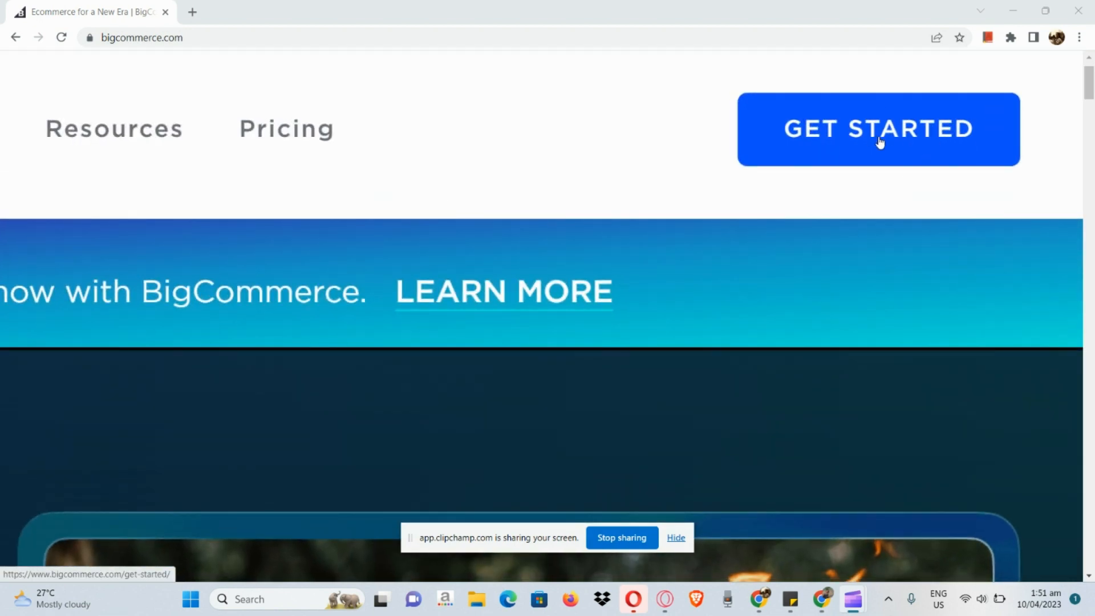
{"action": "left_click", "coordinate": [880, 143]}
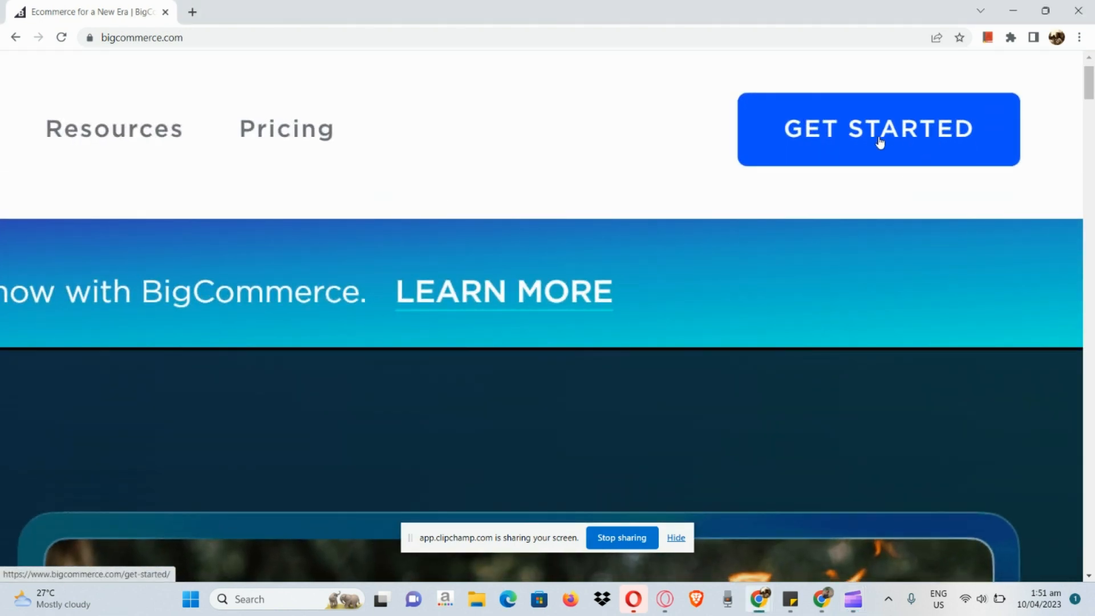
{"action": "left_click", "coordinate": [880, 143]}
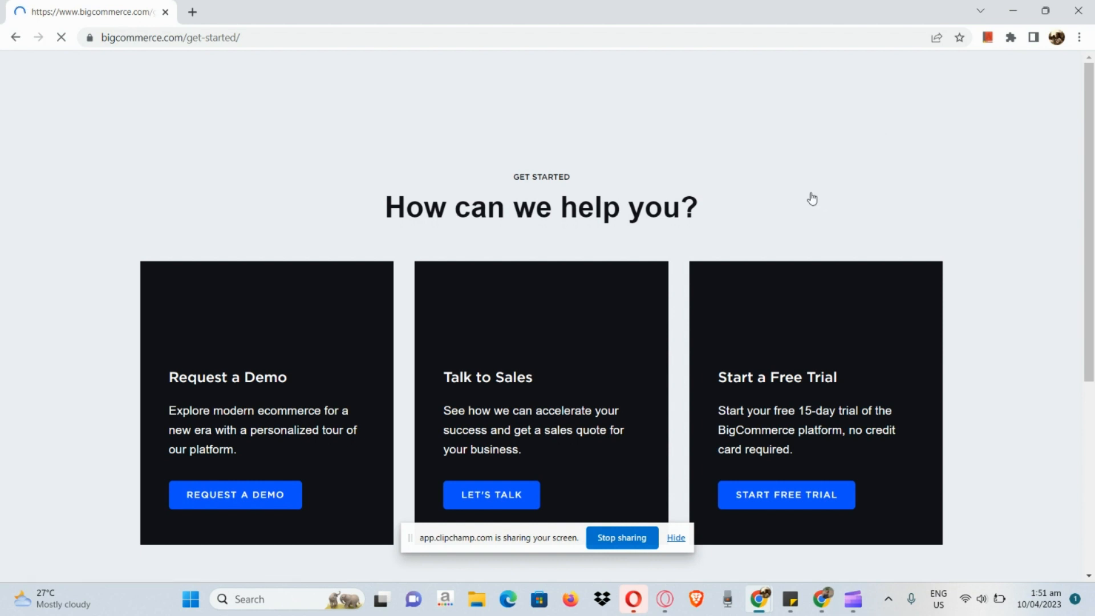
Choose the free 15-day trial option to open the trial sign-up form
{"action": "scroll", "coordinate": [812, 197], "scroll_direction": "down", "scroll_amount": 1}
{"action": "scroll", "coordinate": [810, 192], "scroll_direction": "down", "scroll_amount": 1}
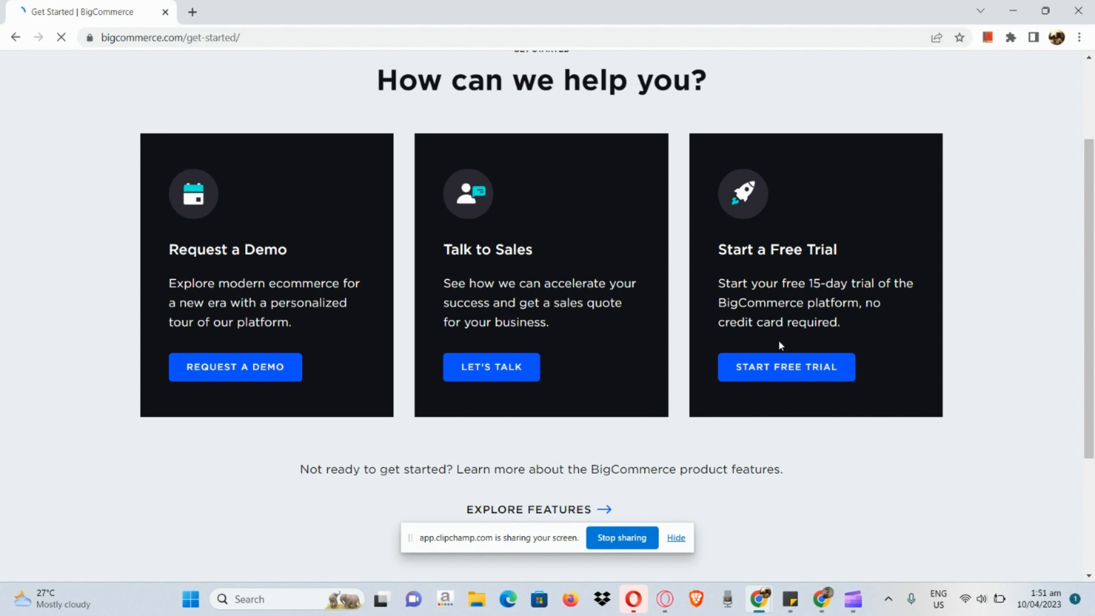
{"action": "scroll", "coordinate": [779, 340], "scroll_direction": "up", "scroll_amount": 2}
{"action": "scroll", "coordinate": [778, 340], "scroll_direction": "up", "scroll_amount": 3}
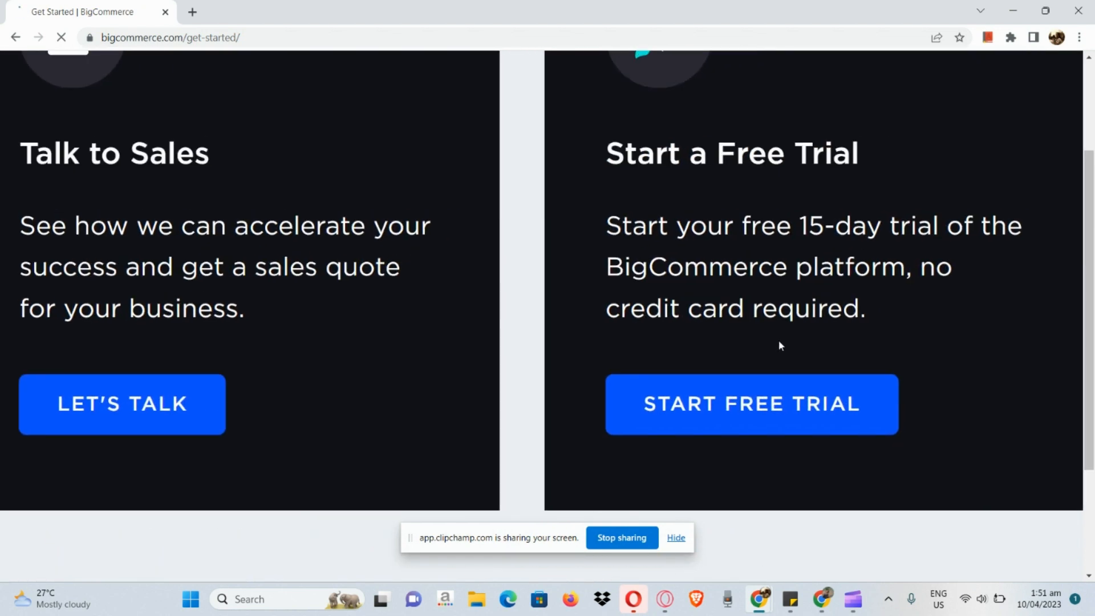
{"action": "scroll", "coordinate": [779, 345], "scroll_direction": "up", "scroll_amount": 1}
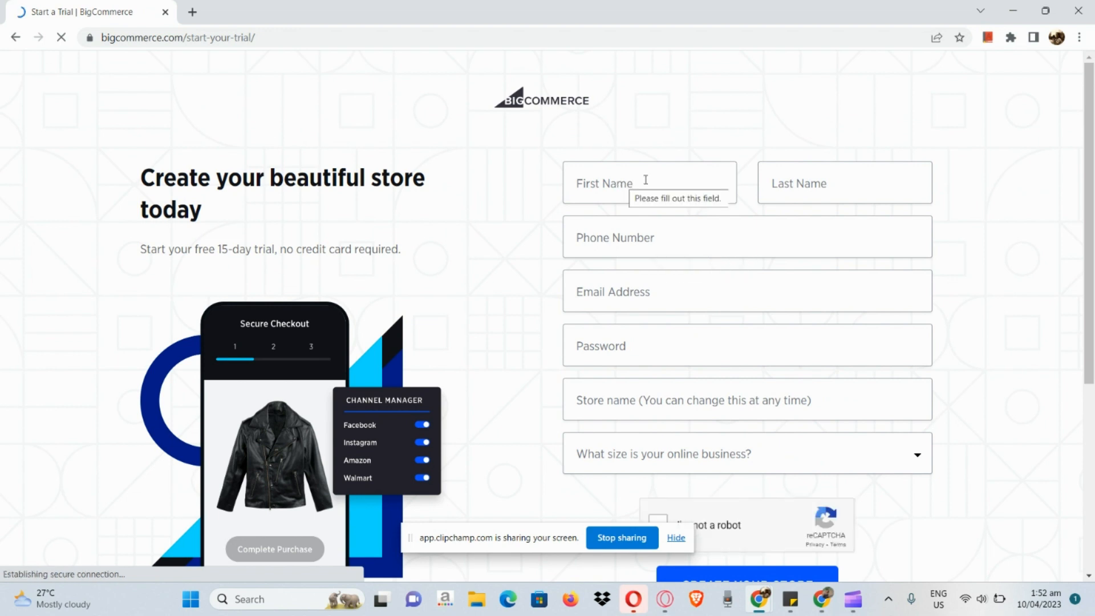
Review the fields of the trial sign-up form, including the choices for the size of the online business
{"action": "scroll", "coordinate": [768, 248], "scroll_direction": "down", "scroll_amount": 2}
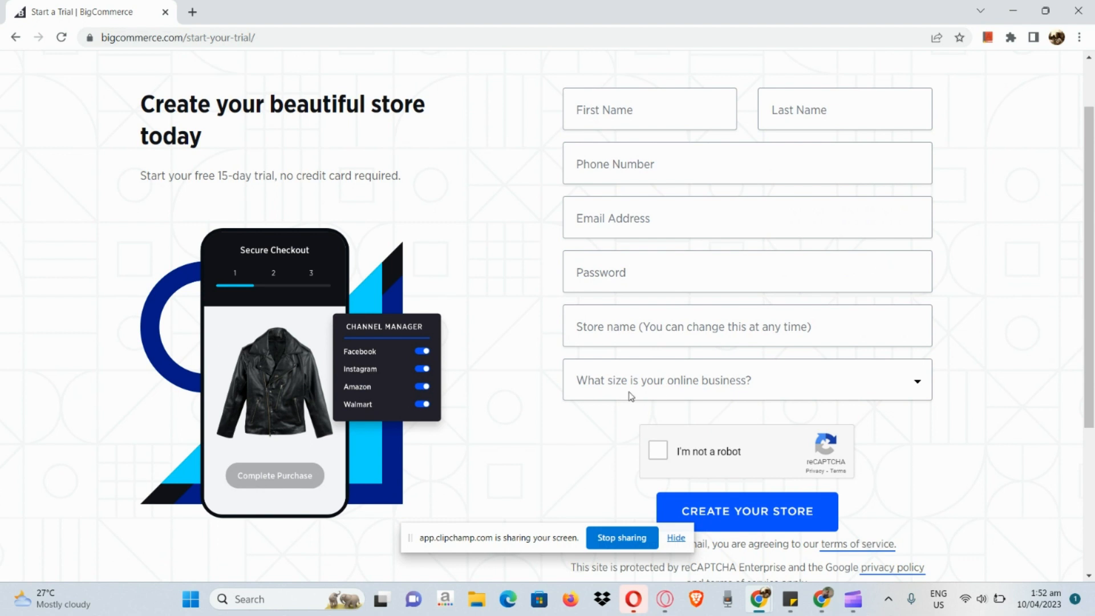
{"action": "left_click", "coordinate": [631, 396]}
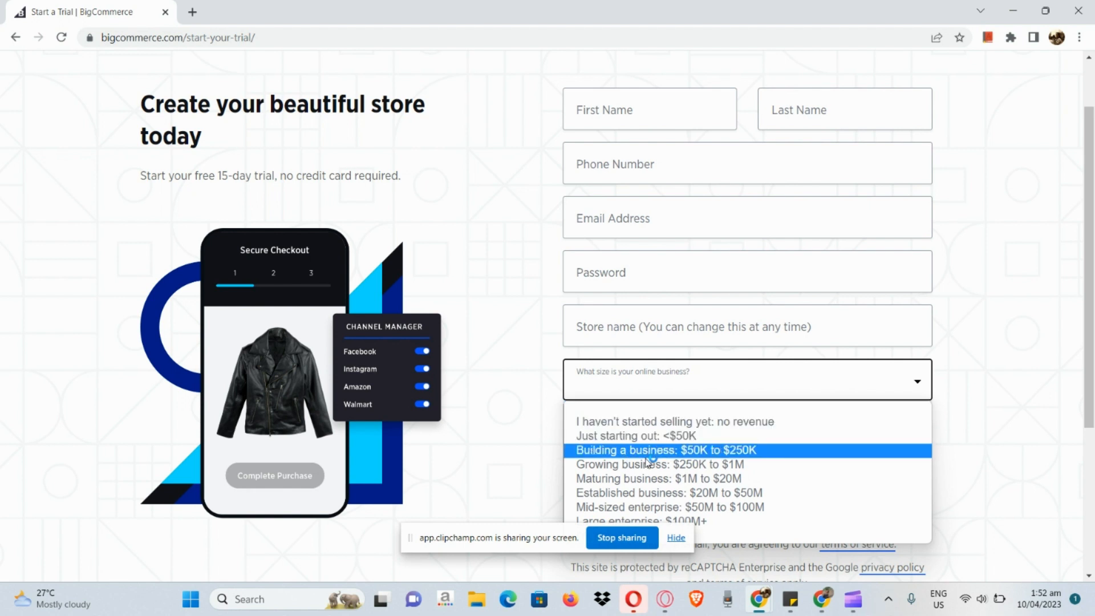
{"action": "left_click", "coordinate": [491, 372]}
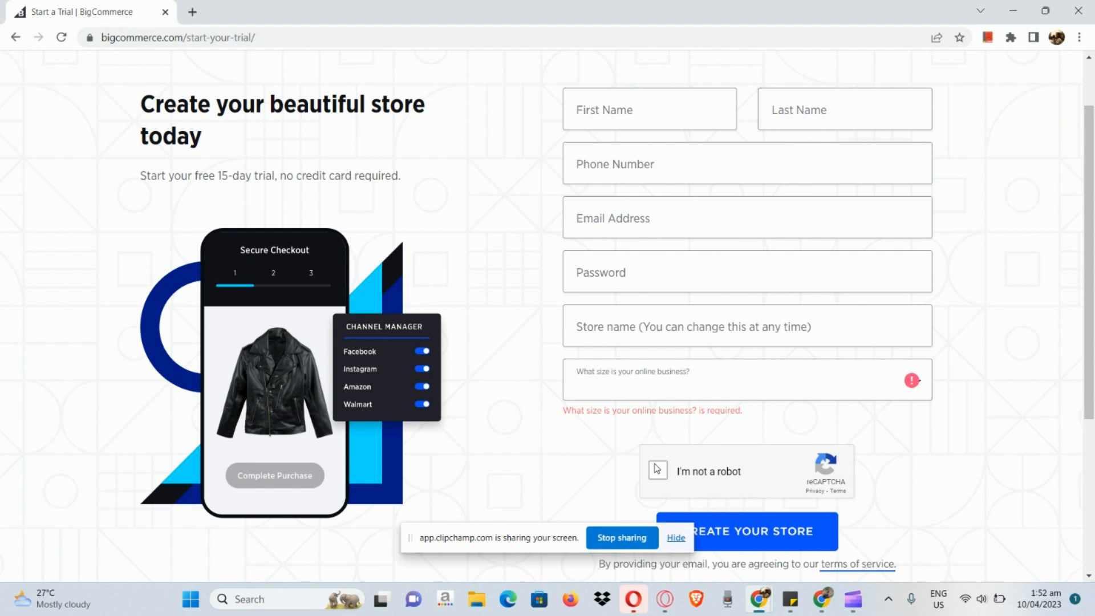
{"action": "scroll", "coordinate": [651, 413], "scroll_direction": "down", "scroll_amount": 1}
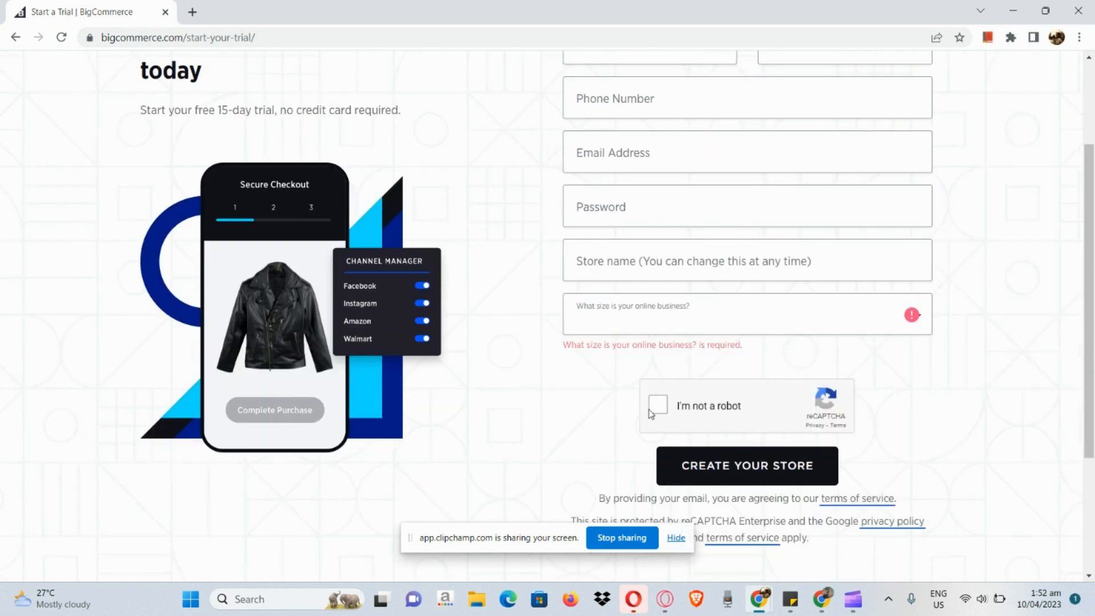
{"action": "left_click", "coordinate": [808, 455]}
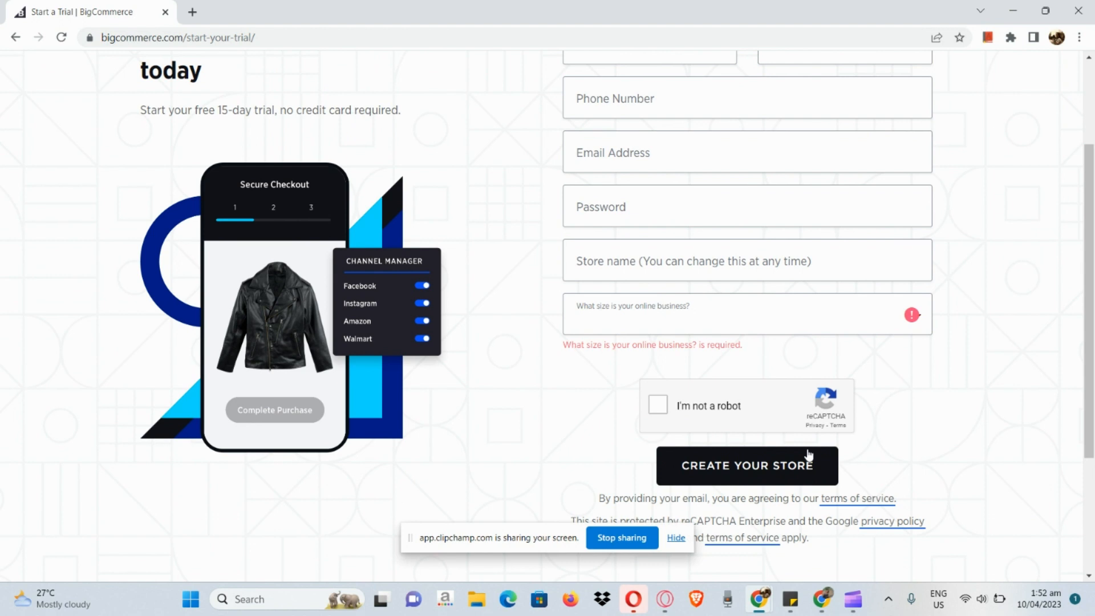
Switch to the Moonstar store's control panel and open the plan selection page
{"action": "left_click", "coordinate": [1013, 12]}
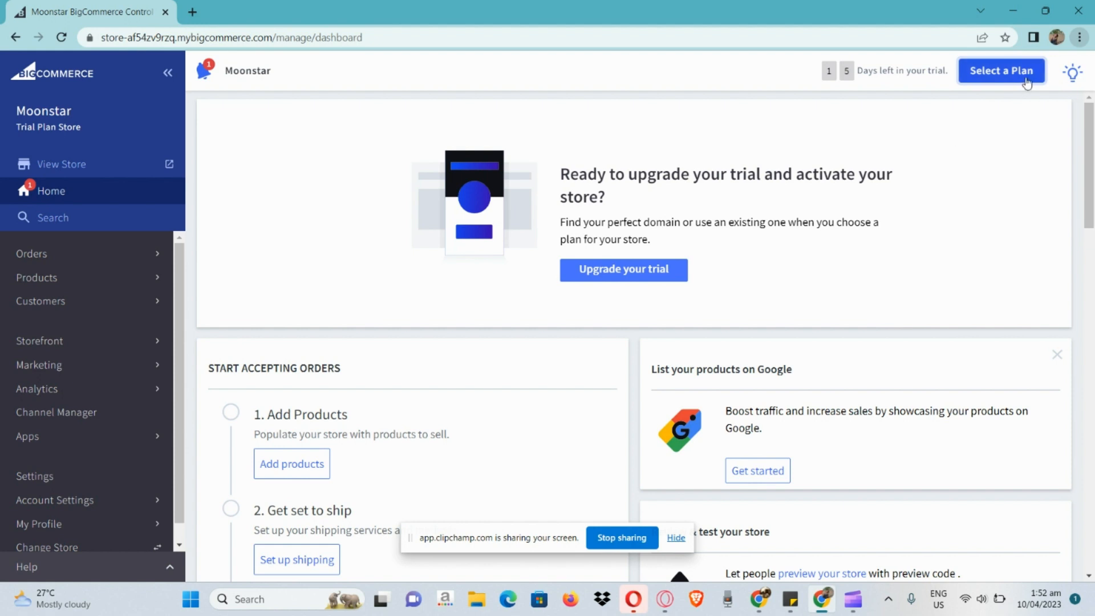
{"action": "scroll", "coordinate": [1027, 83], "scroll_direction": "up", "scroll_amount": 5}
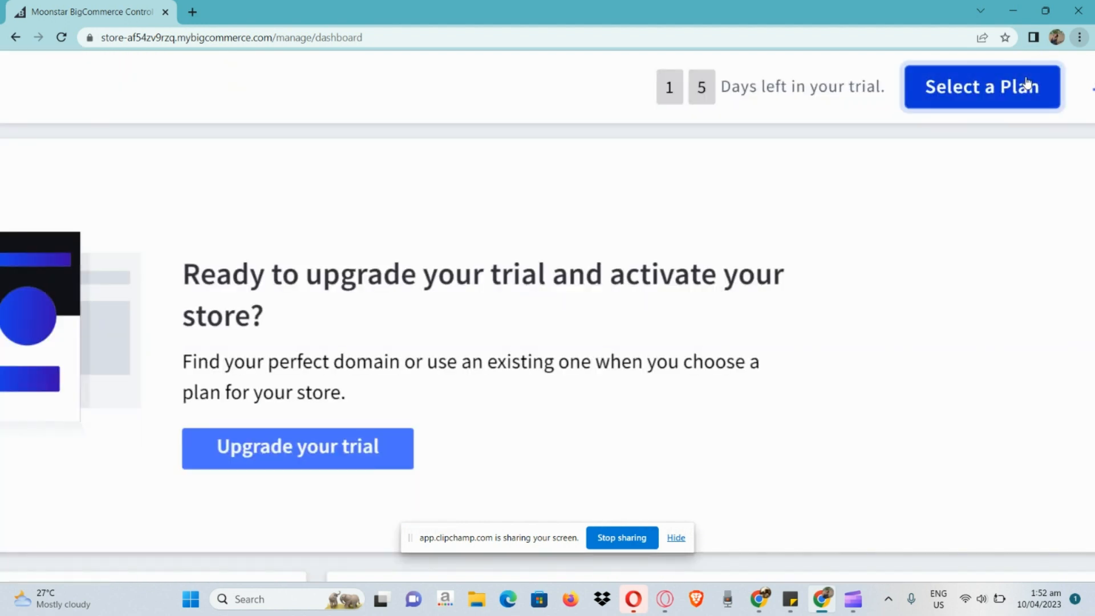
{"action": "left_click", "coordinate": [1027, 83]}
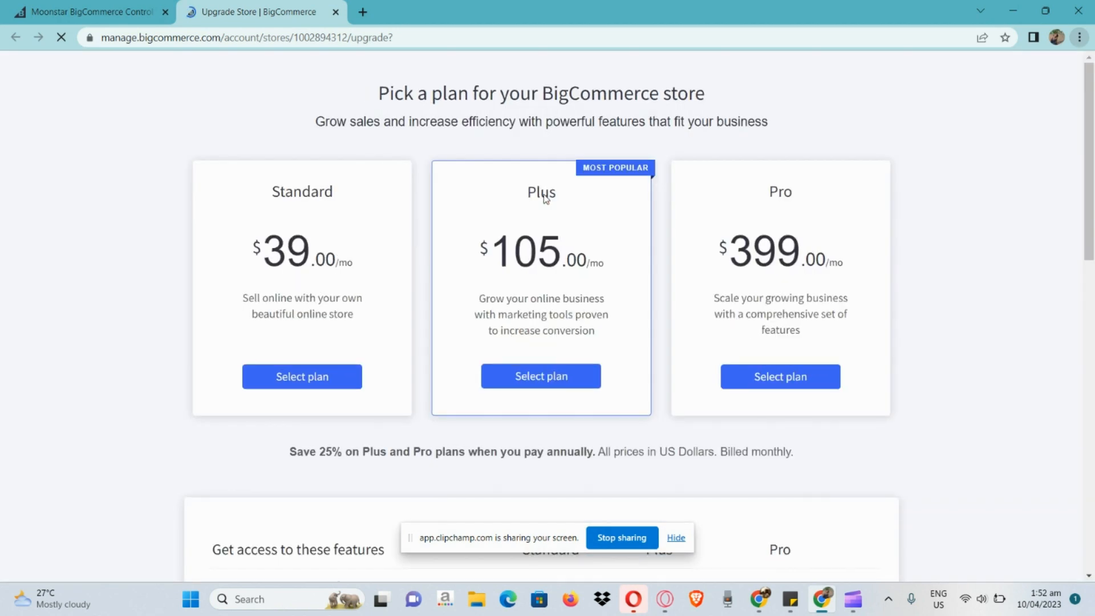
Compare the monthly prices and descriptions of the Standard, Plus and Pro plans, and close the plan page
{"action": "scroll", "coordinate": [371, 205], "scroll_direction": "up", "scroll_amount": 4}
{"action": "scroll", "coordinate": [372, 206], "scroll_direction": "up", "scroll_amount": 2}
{"action": "scroll", "coordinate": [370, 205], "scroll_direction": "left", "scroll_amount": 2}
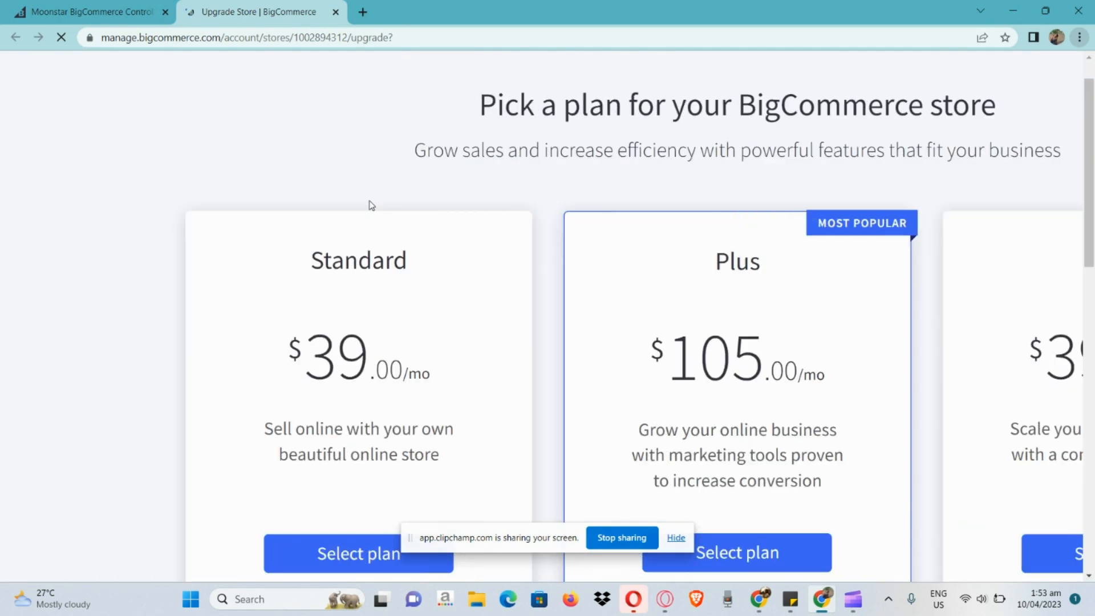
{"action": "scroll", "coordinate": [369, 205], "scroll_direction": "down", "scroll_amount": 2}
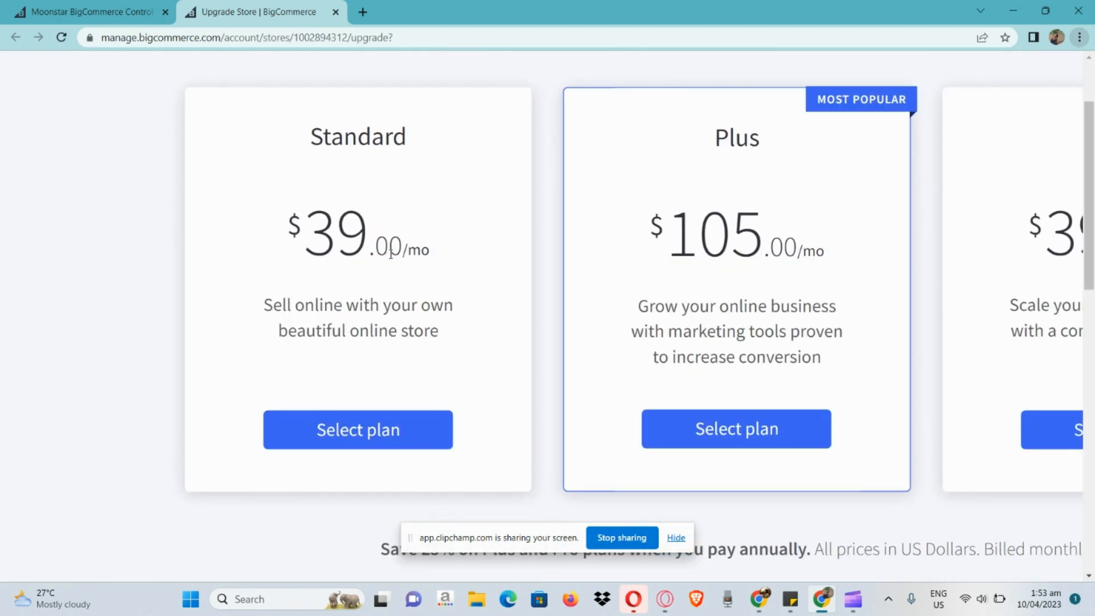
{"action": "scroll", "coordinate": [614, 331], "scroll_direction": "down", "scroll_amount": 5}
{"action": "scroll", "coordinate": [614, 331], "scroll_direction": "up", "scroll_amount": 4}
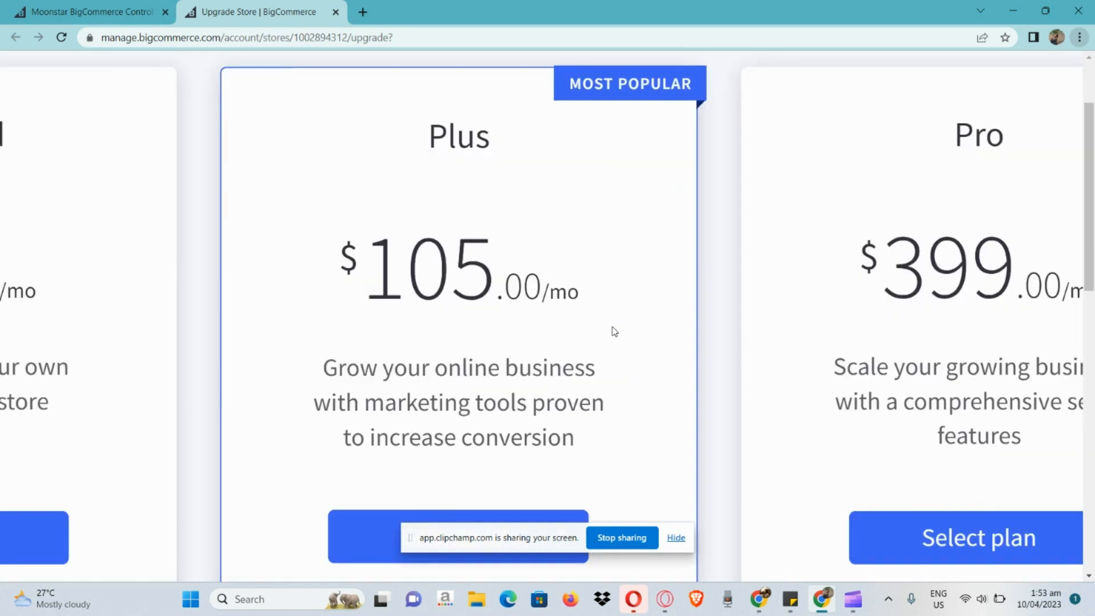
{"action": "scroll", "coordinate": [611, 330], "scroll_direction": "down", "scroll_amount": 2}
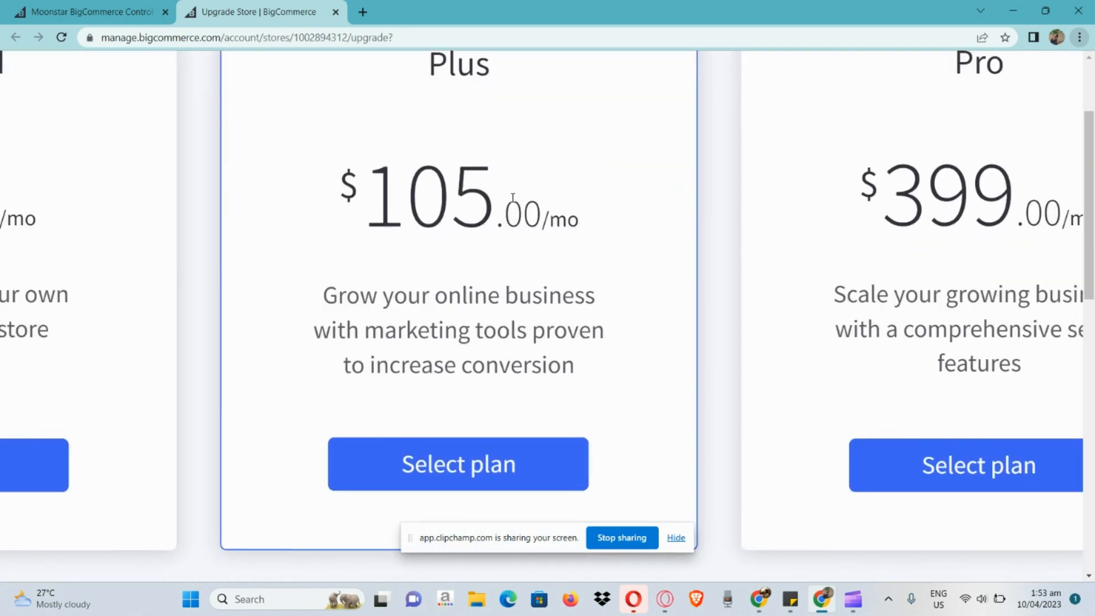
{"action": "scroll", "coordinate": [512, 198], "scroll_direction": "down", "scroll_amount": 4}
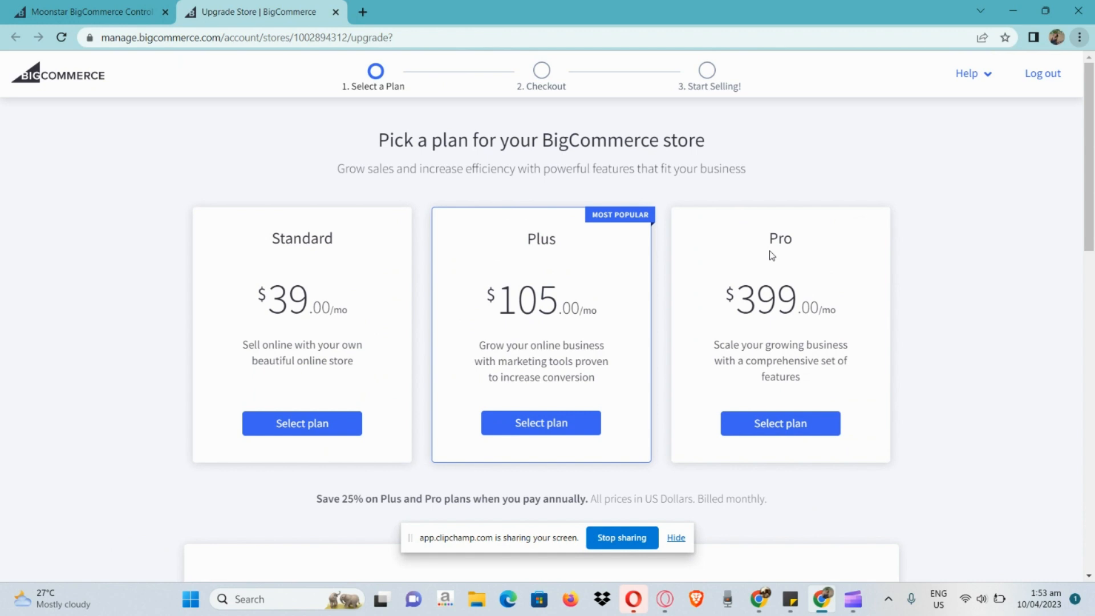
{"action": "scroll", "coordinate": [771, 255], "scroll_direction": "up", "scroll_amount": 4}
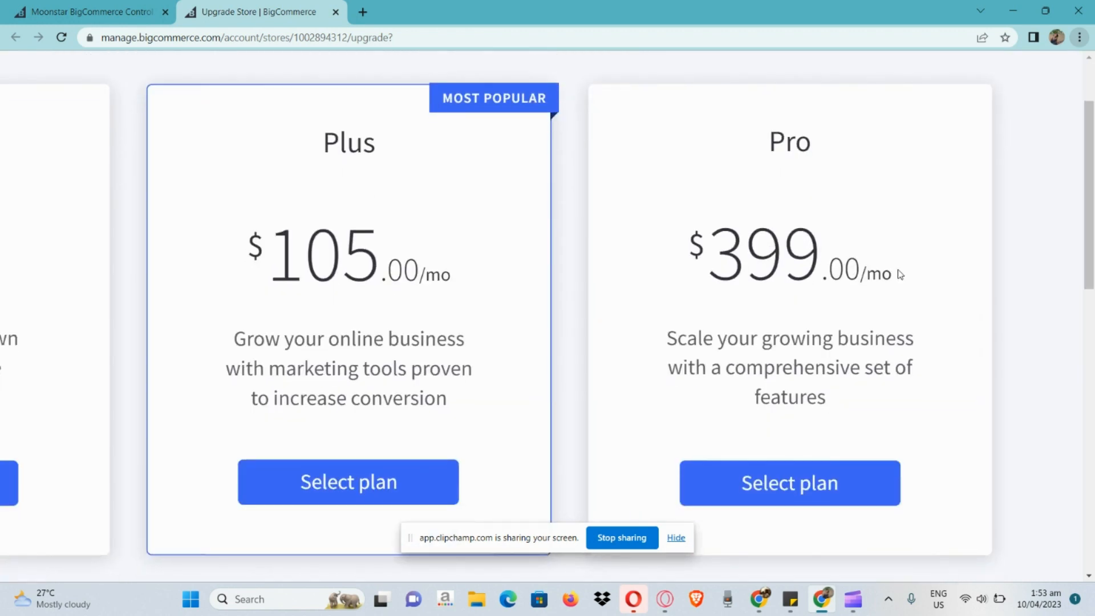
{"action": "scroll", "coordinate": [900, 274], "scroll_direction": "down", "scroll_amount": 4}
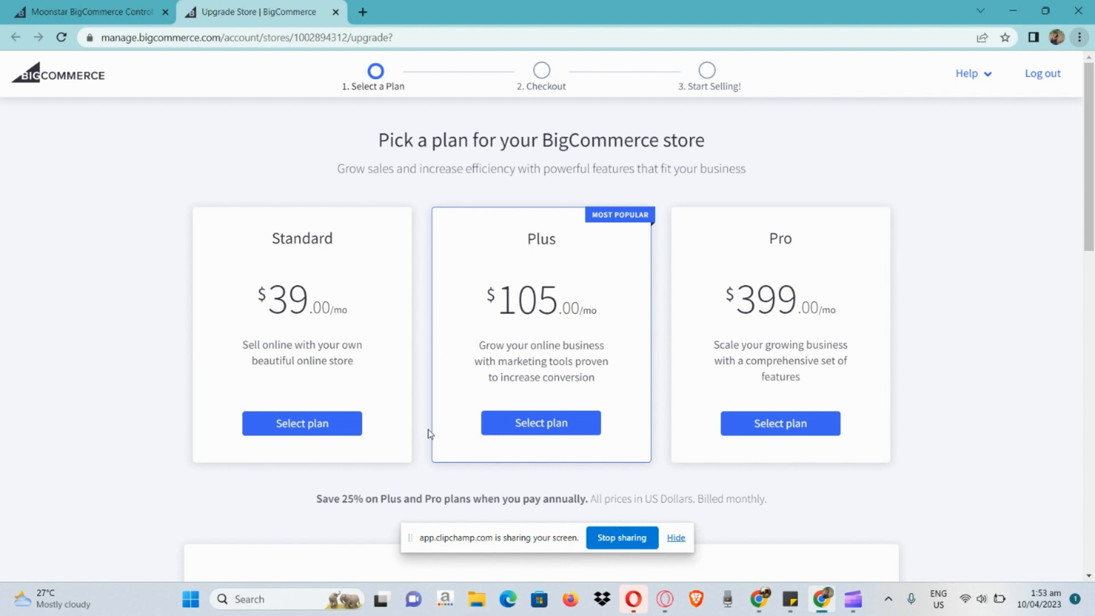
{"action": "left_click", "coordinate": [336, 12]}
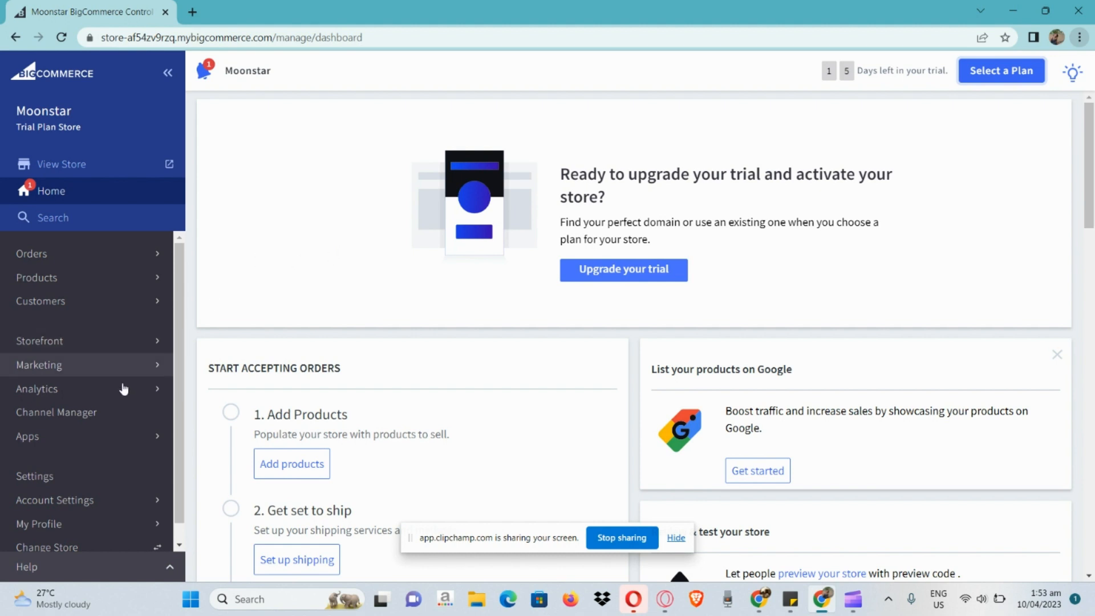
Examine the store setup tasks under Start Accepting Orders on the dashboard
{"action": "scroll", "coordinate": [412, 422], "scroll_direction": "down", "scroll_amount": 1}
{"action": "scroll", "coordinate": [411, 422], "scroll_direction": "down", "scroll_amount": 2}
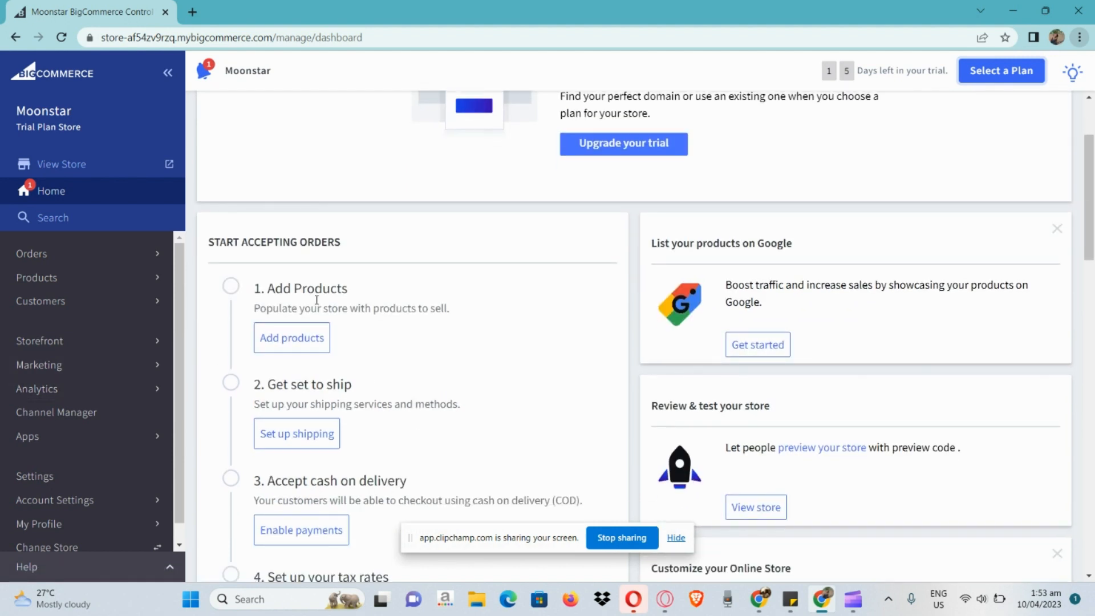
{"action": "scroll", "coordinate": [318, 304], "scroll_direction": "down", "scroll_amount": 1}
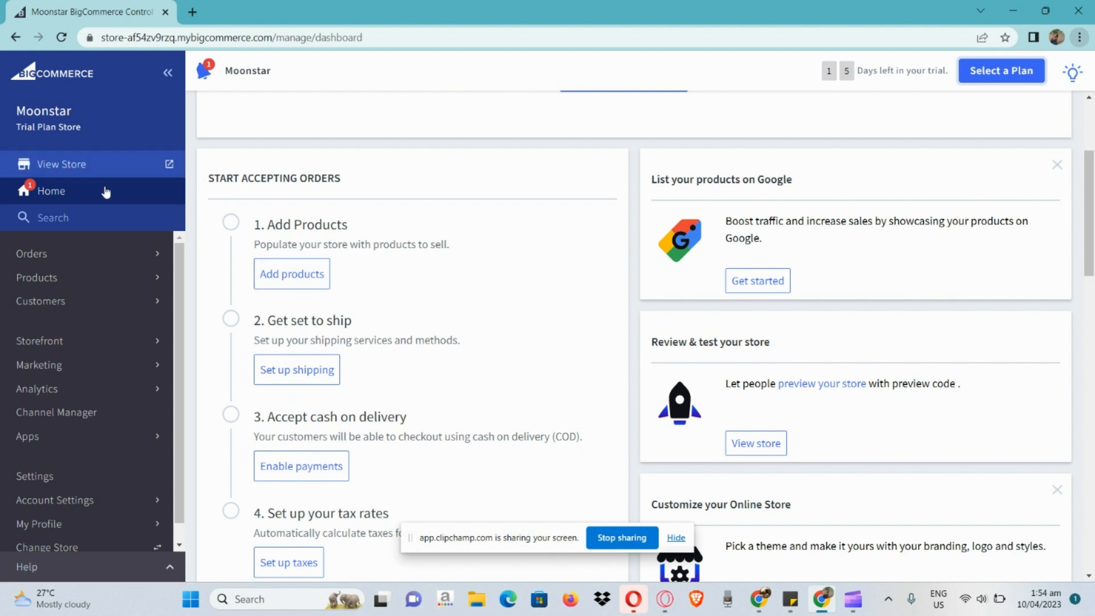
Open the Storefront themes page and view the store's current theme
{"action": "scroll", "coordinate": [92, 323], "scroll_direction": "down", "scroll_amount": 1}
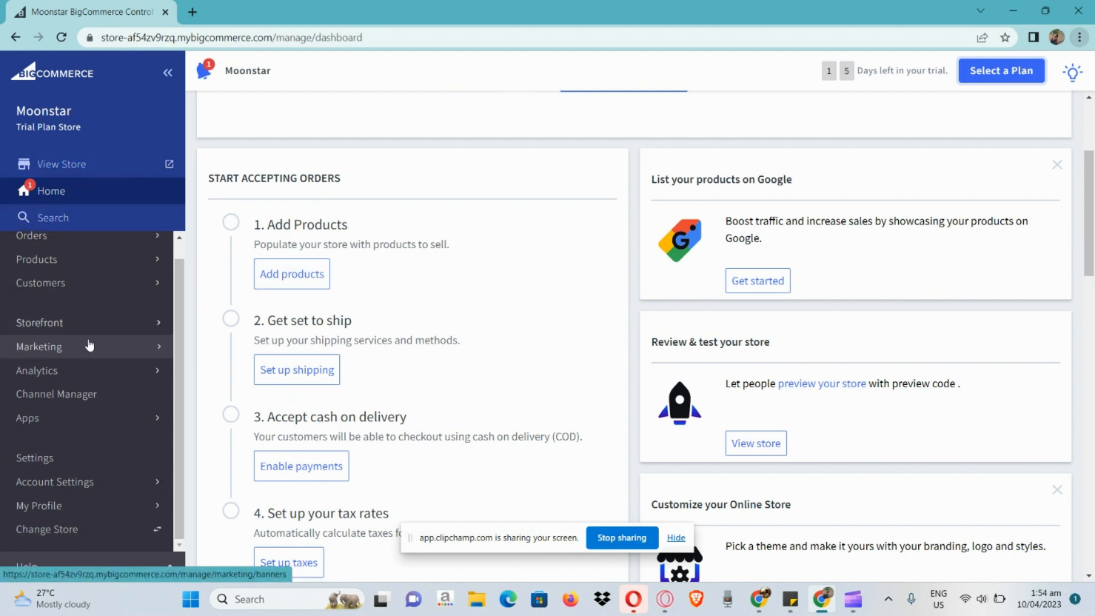
{"action": "scroll", "coordinate": [82, 276], "scroll_direction": "up", "scroll_amount": 1}
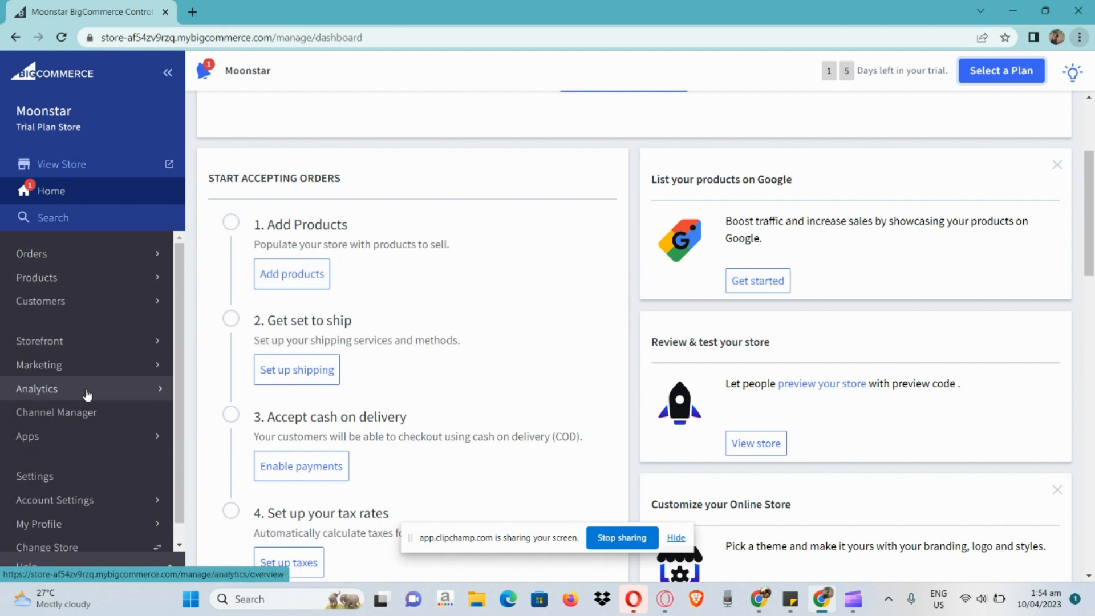
{"action": "left_click", "coordinate": [90, 340]}
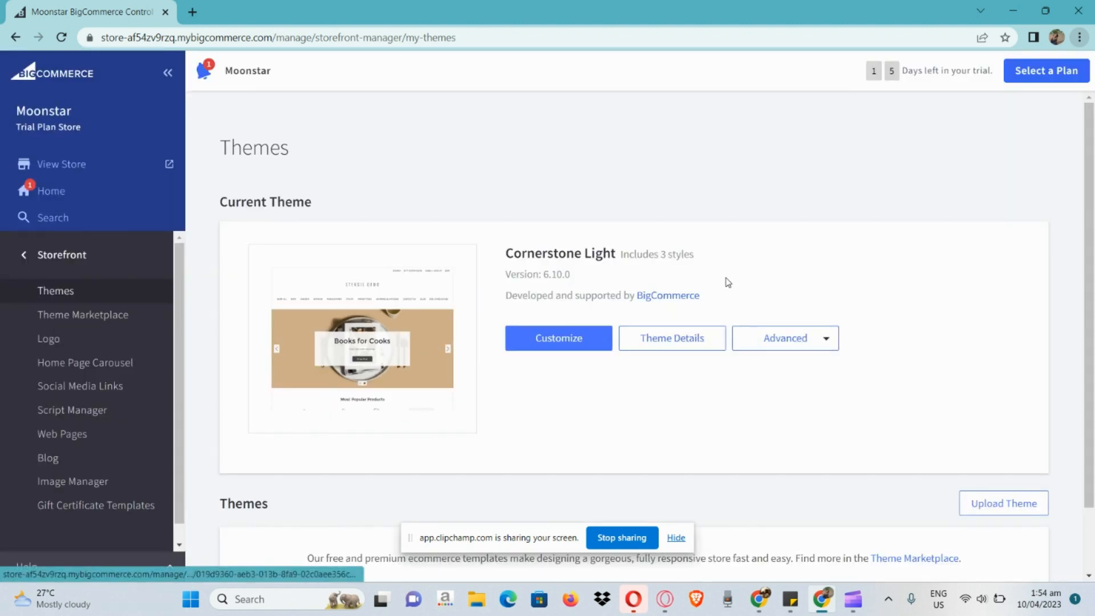
{"action": "scroll", "coordinate": [821, 326], "scroll_direction": "down", "scroll_amount": 1}
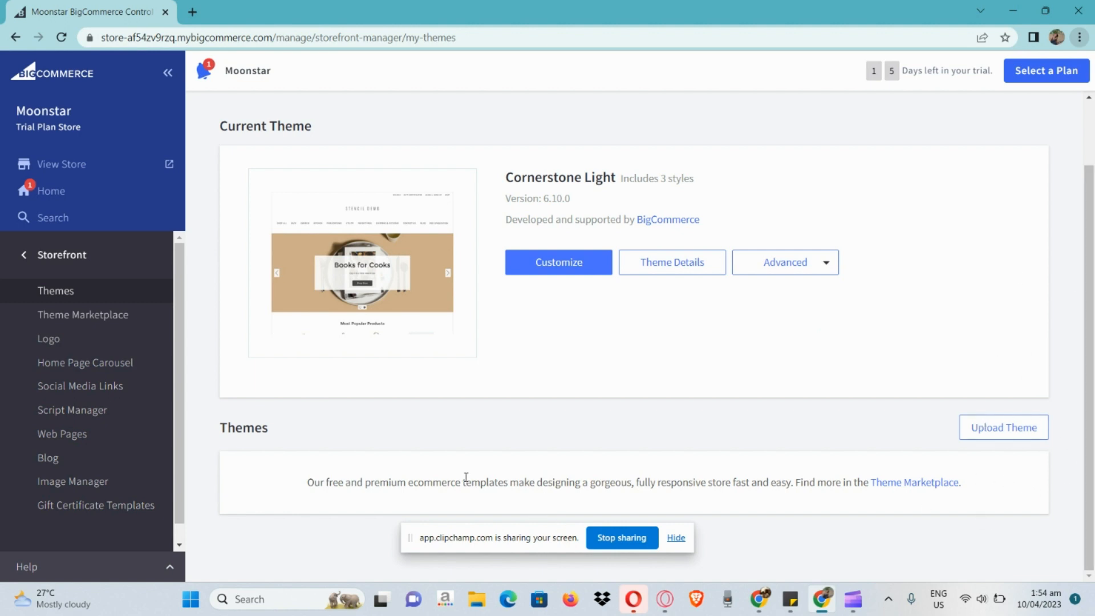
Open the Theme Marketplace and browse the available themes and their prices
{"action": "left_click", "coordinate": [136, 315]}
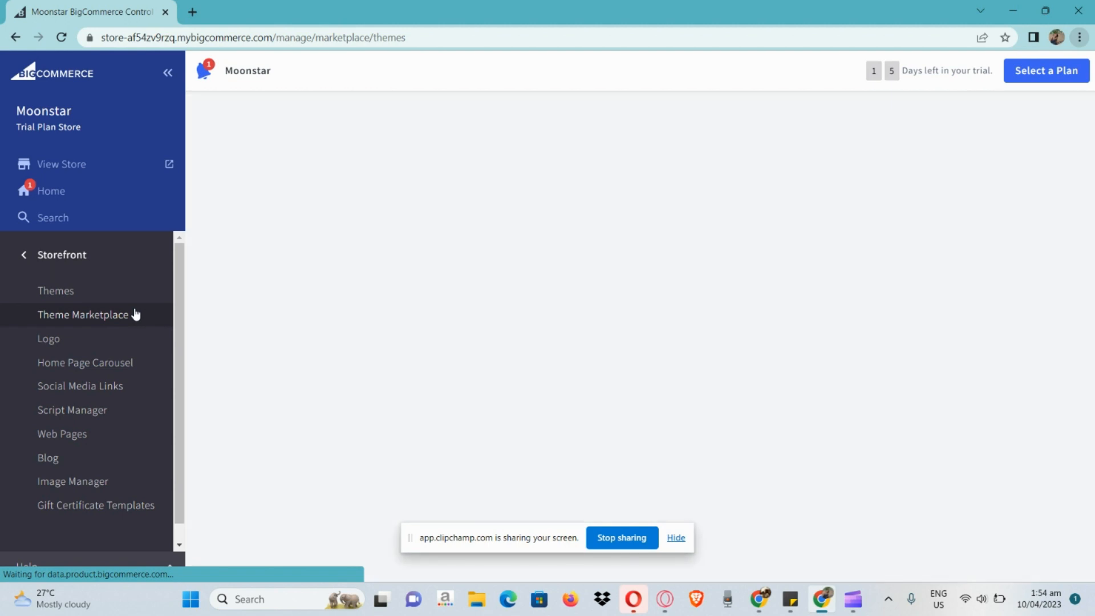
{"action": "scroll", "coordinate": [431, 352], "scroll_direction": "down", "scroll_amount": 8}
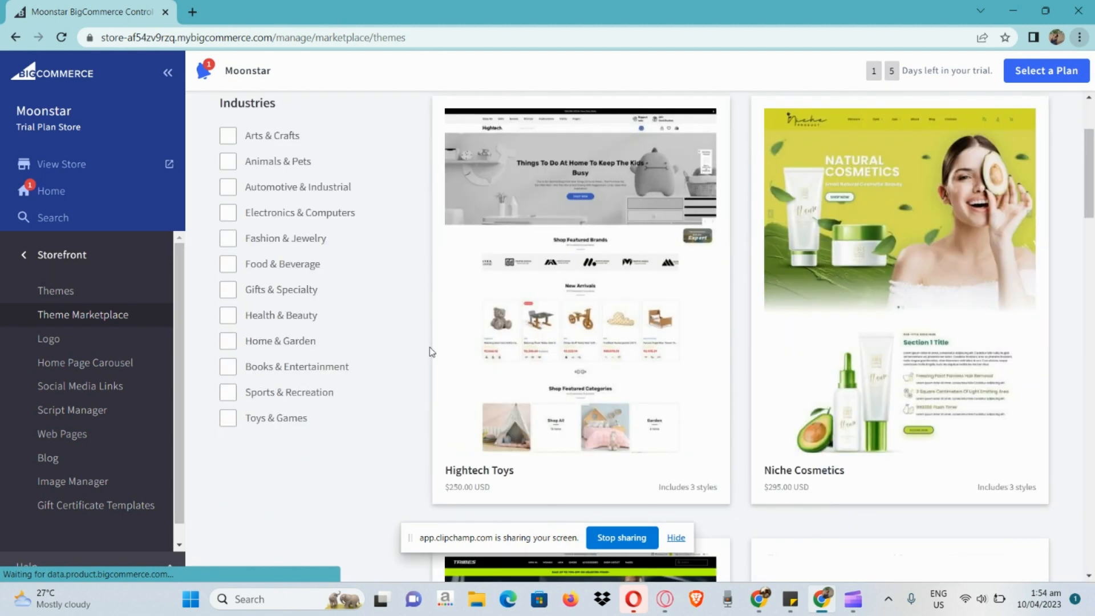
{"action": "scroll", "coordinate": [439, 355], "scroll_direction": "down", "scroll_amount": 9}
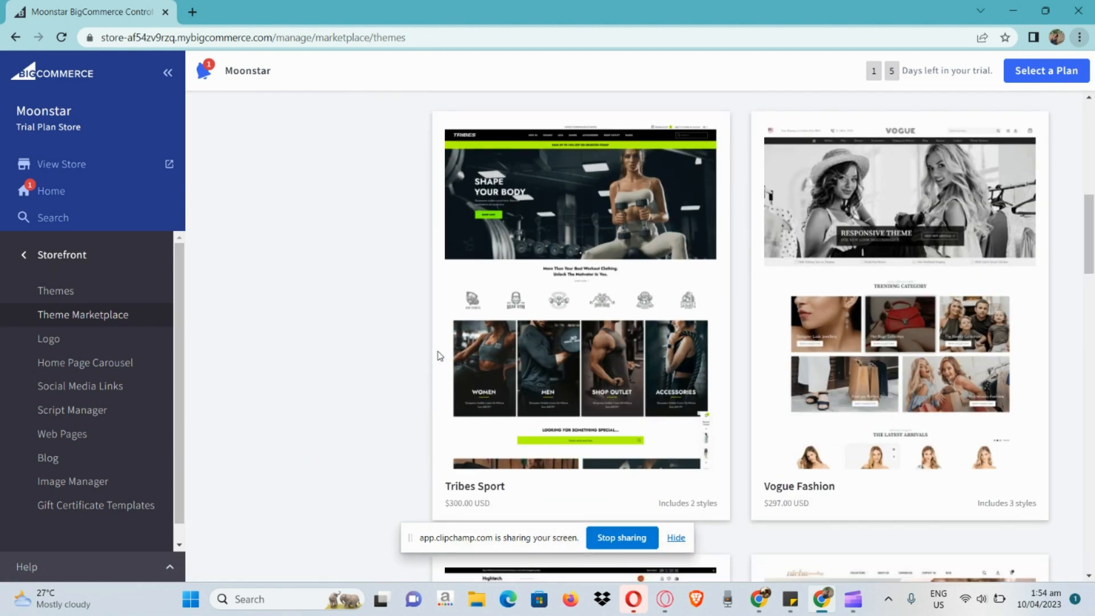
{"action": "scroll", "coordinate": [439, 356], "scroll_direction": "down", "scroll_amount": 3}
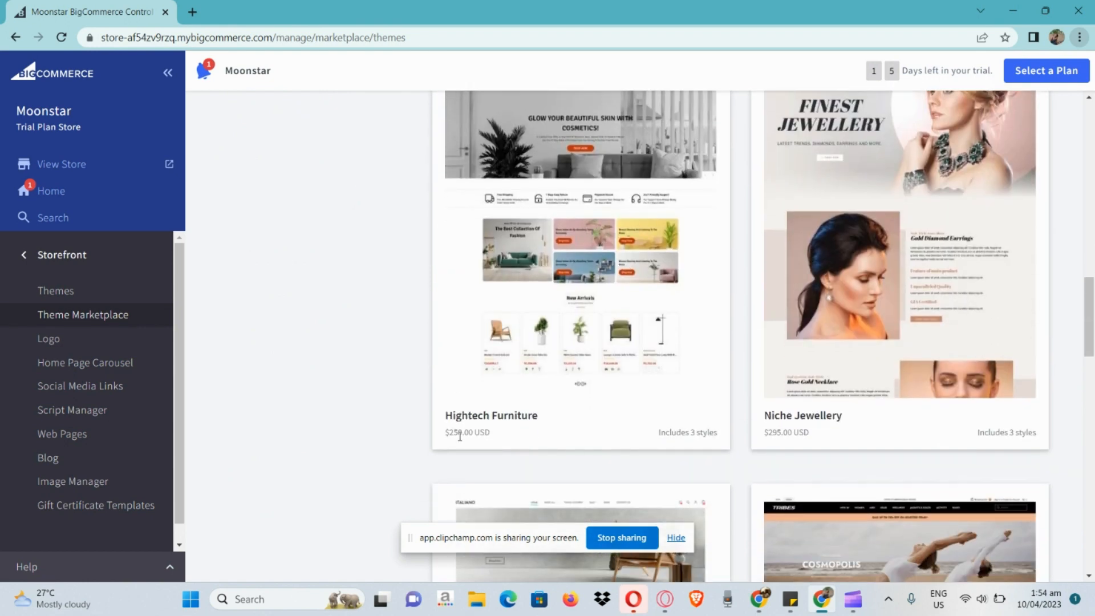
{"action": "scroll", "coordinate": [460, 436], "scroll_direction": "up", "scroll_amount": 5}
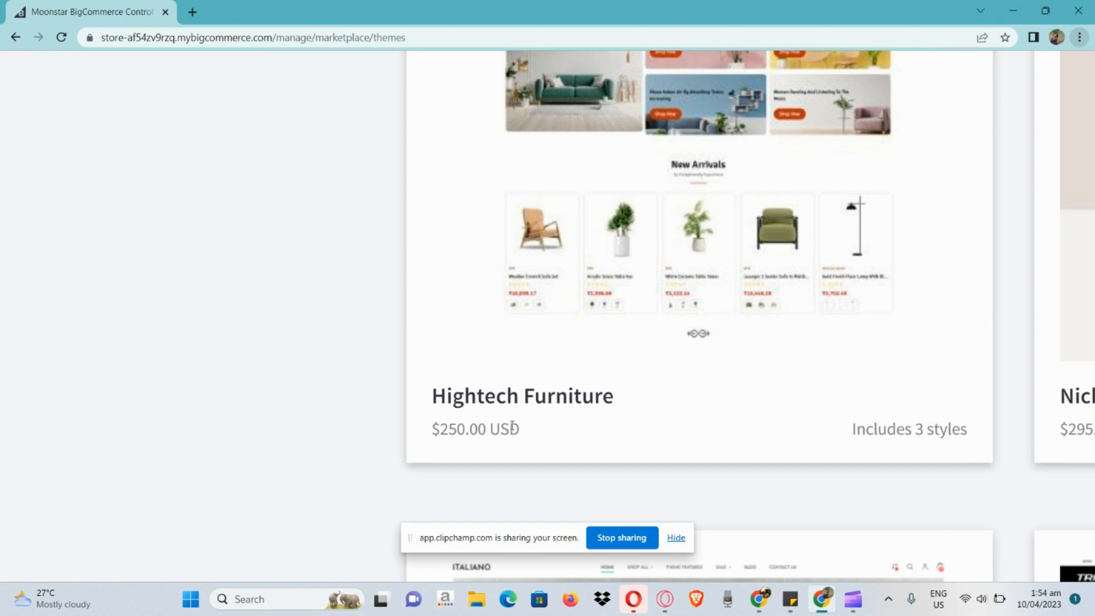
{"action": "scroll", "coordinate": [512, 426], "scroll_direction": "down", "scroll_amount": 5}
{"action": "scroll", "coordinate": [512, 428], "scroll_direction": "down", "scroll_amount": 10}
{"action": "scroll", "coordinate": [512, 430], "scroll_direction": "up", "scroll_amount": 5}
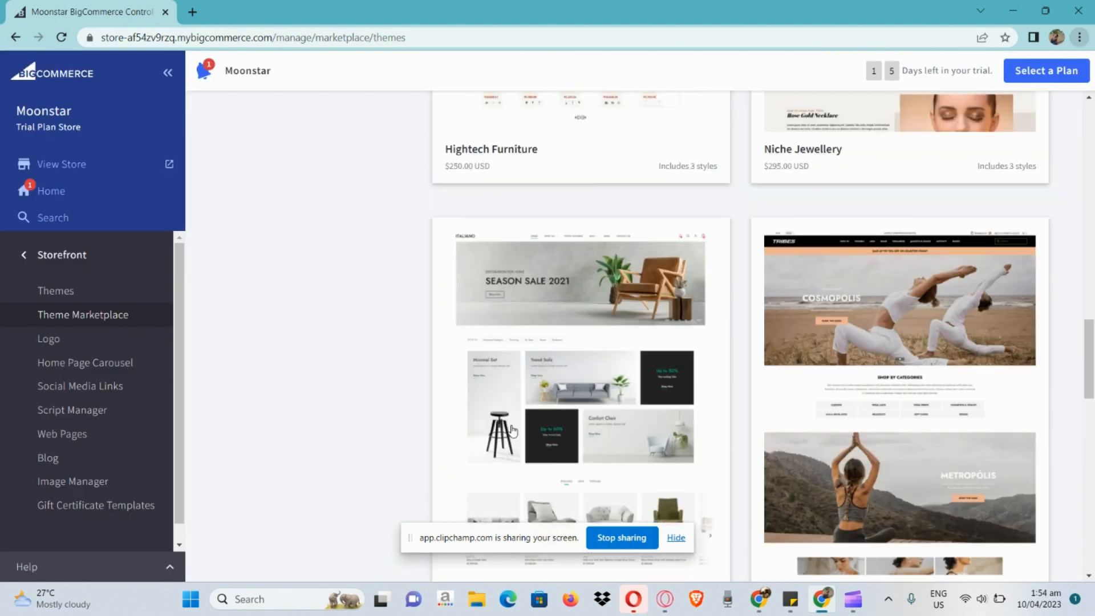
{"action": "scroll", "coordinate": [511, 430], "scroll_direction": "up", "scroll_amount": 10}
{"action": "scroll", "coordinate": [512, 431], "scroll_direction": "down", "scroll_amount": 2}
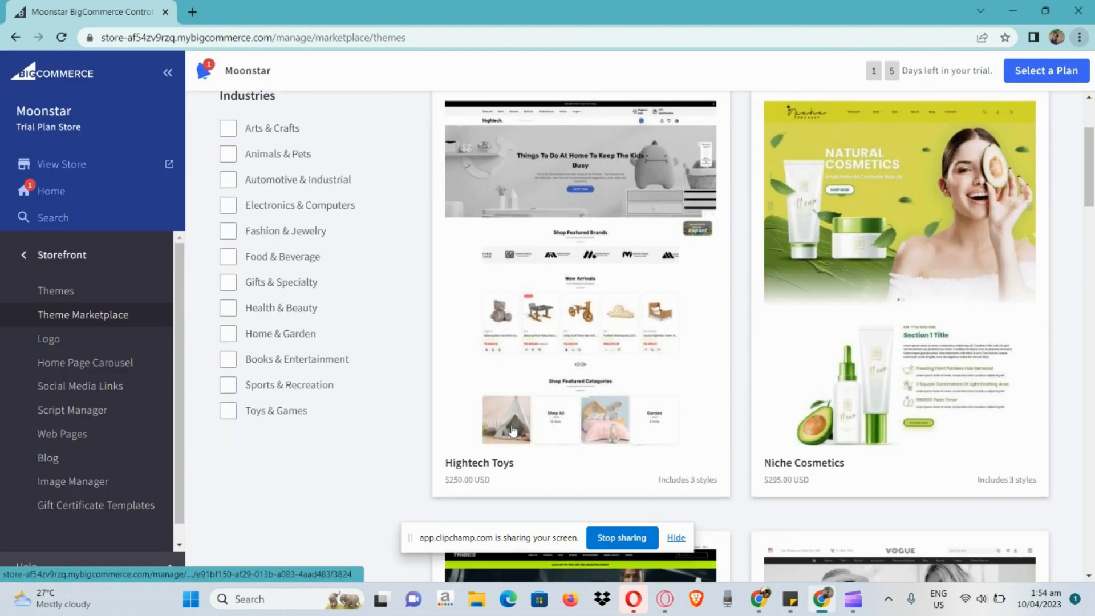
Open the store's Logo options and select uploading a custom image as the logo type to view its upload area and recommended size
{"action": "left_click", "coordinate": [111, 340]}
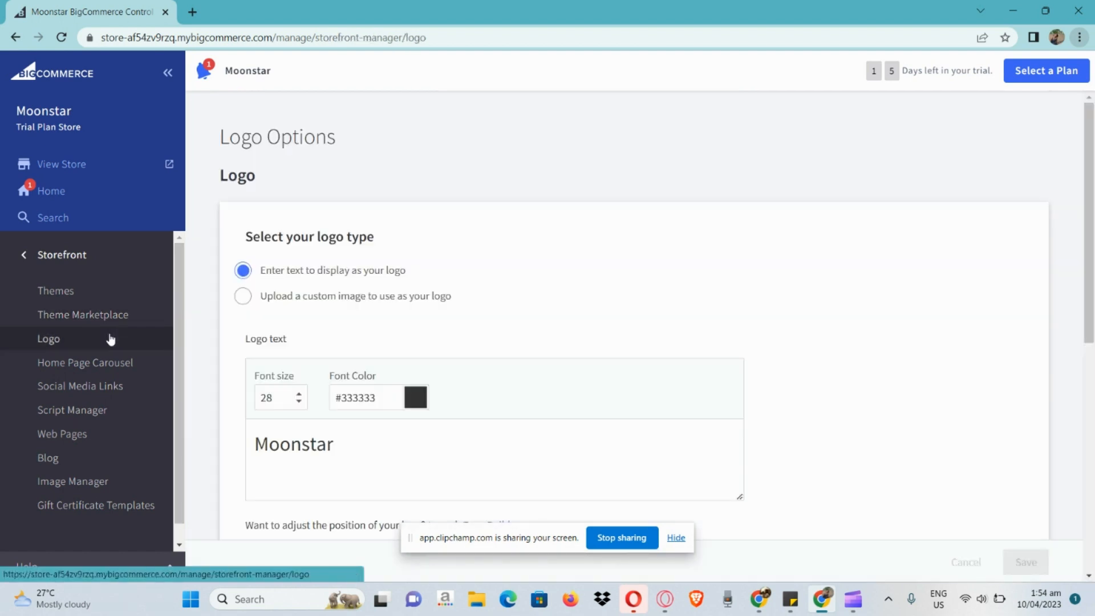
{"action": "scroll", "coordinate": [330, 300], "scroll_direction": "down", "scroll_amount": 1}
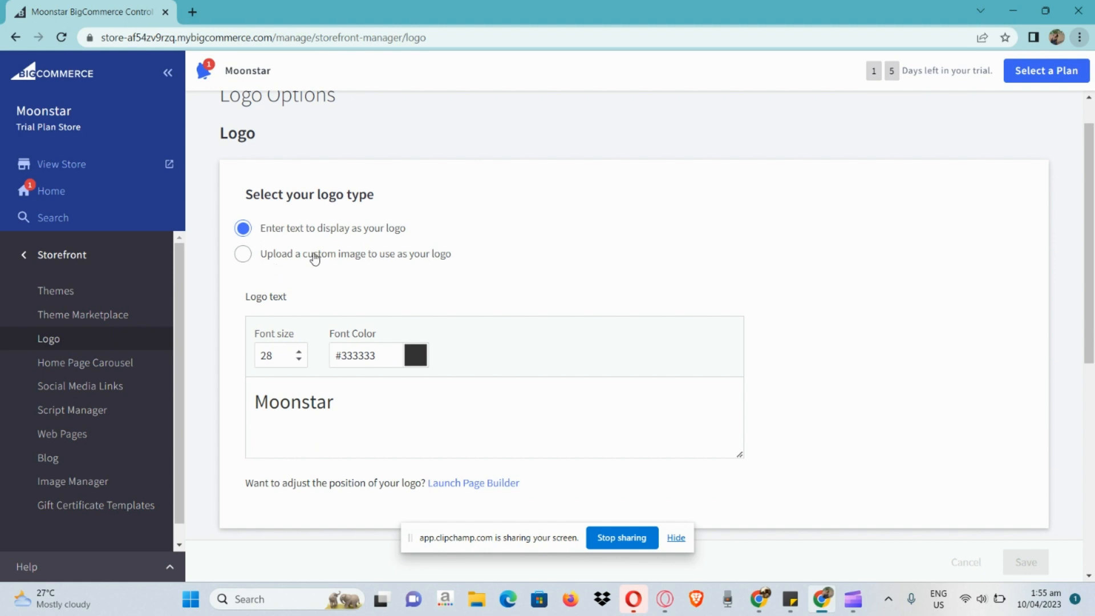
{"action": "left_click", "coordinate": [244, 258]}
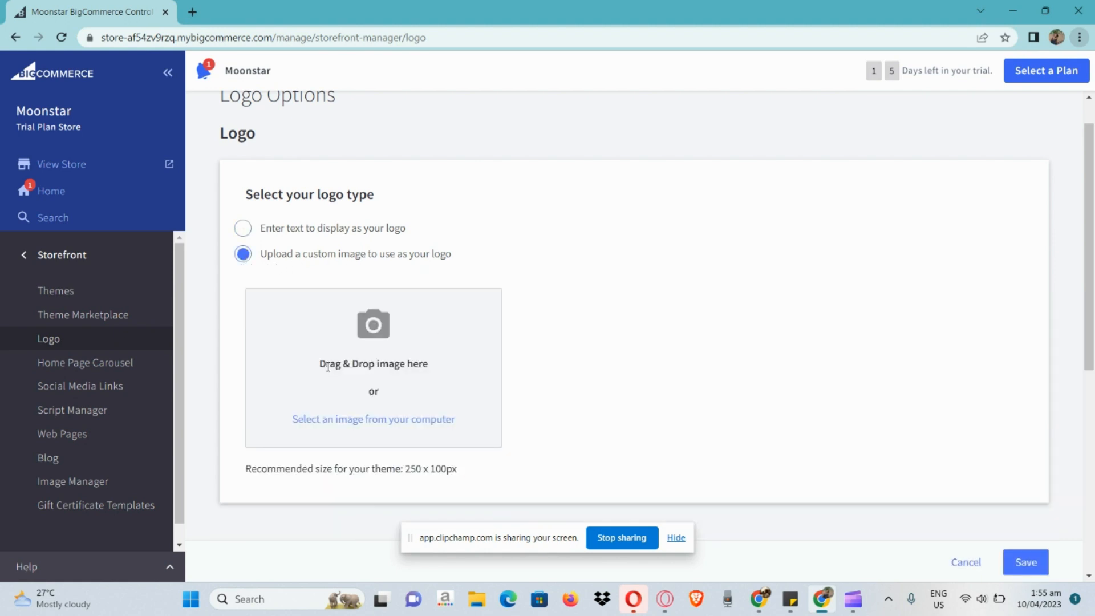
{"action": "scroll", "coordinate": [429, 369], "scroll_direction": "down", "scroll_amount": 2}
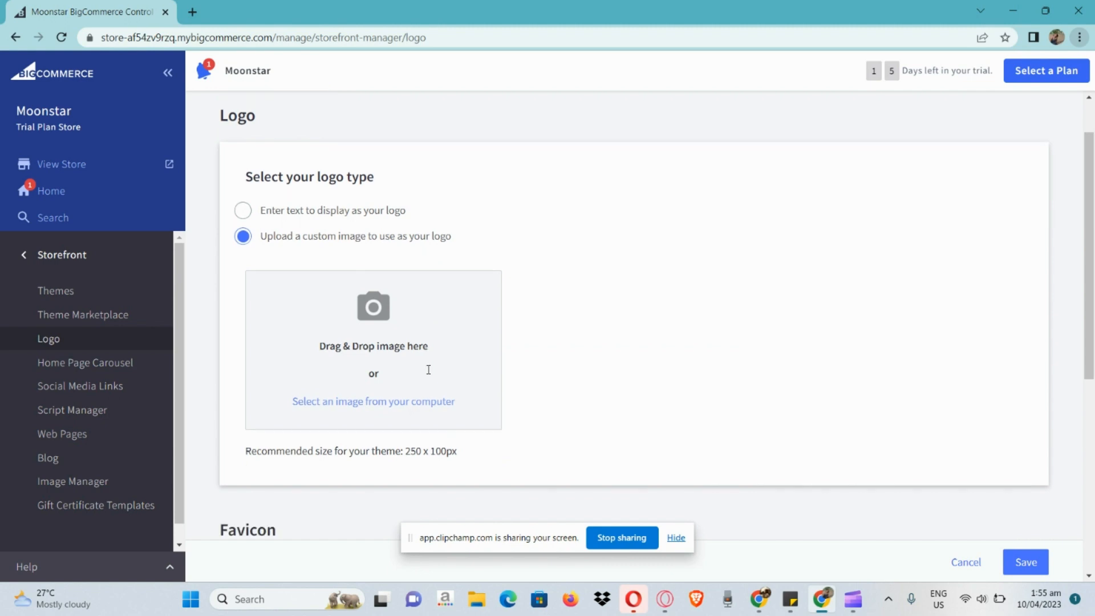
{"action": "scroll", "coordinate": [390, 355], "scroll_direction": "down", "scroll_amount": 4}
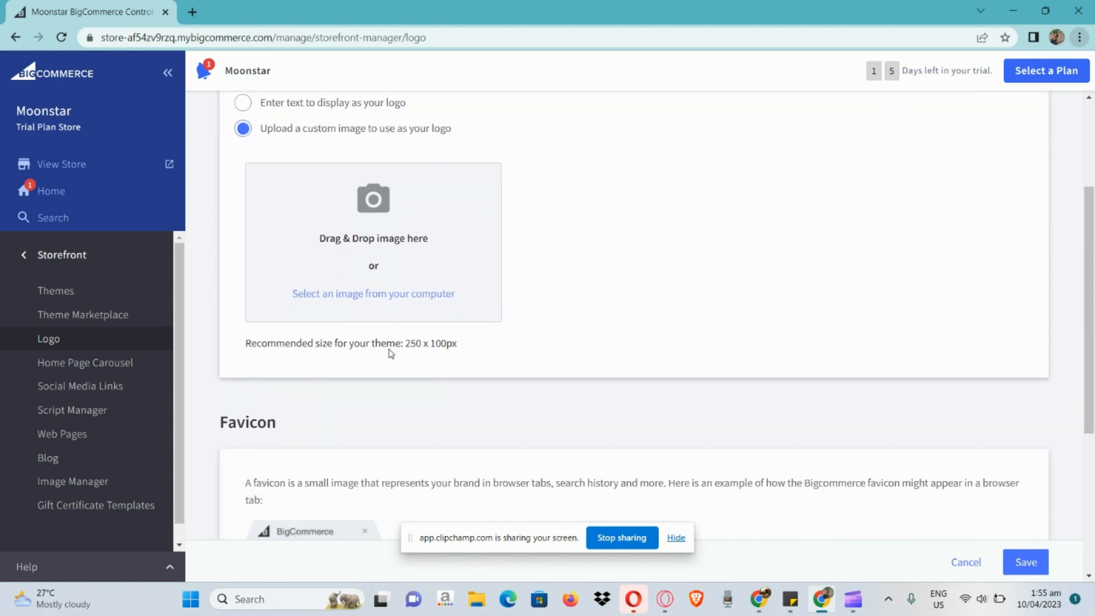
Examine the Favicon section of the Logo options, including the example browser tab and the favicon preview
{"action": "scroll", "coordinate": [391, 353], "scroll_direction": "down", "scroll_amount": 1}
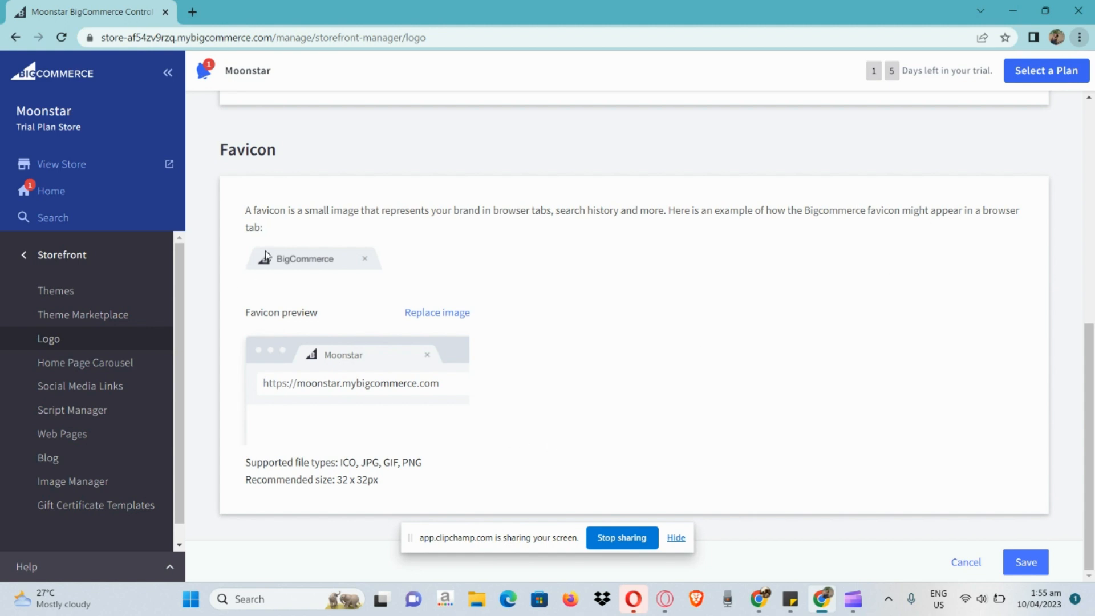
{"action": "scroll", "coordinate": [265, 254], "scroll_direction": "up", "scroll_amount": 10}
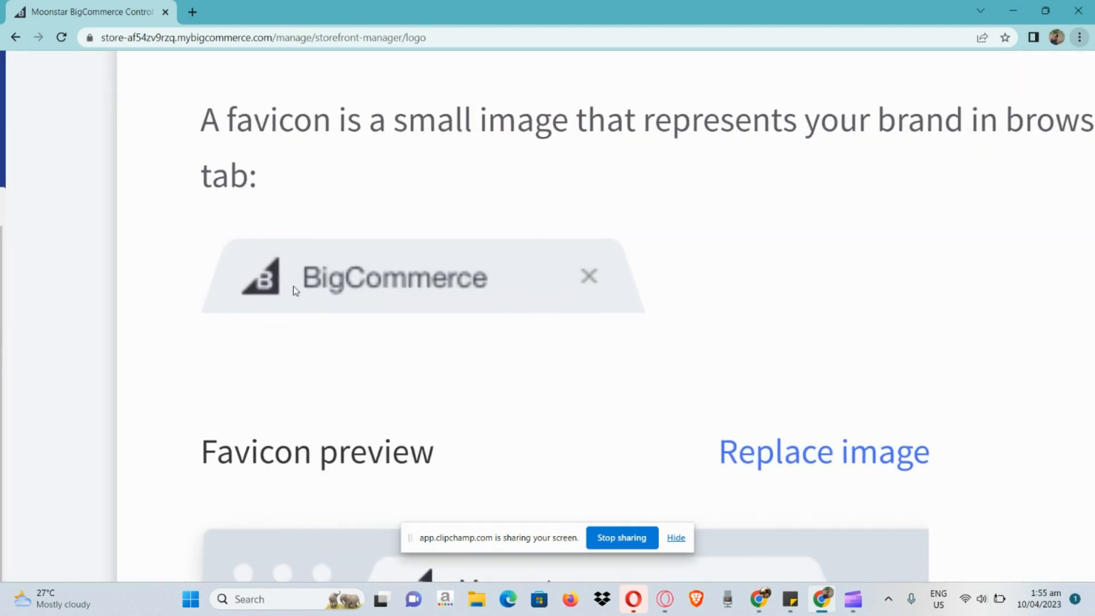
{"action": "scroll", "coordinate": [262, 274], "scroll_direction": "down", "scroll_amount": 10}
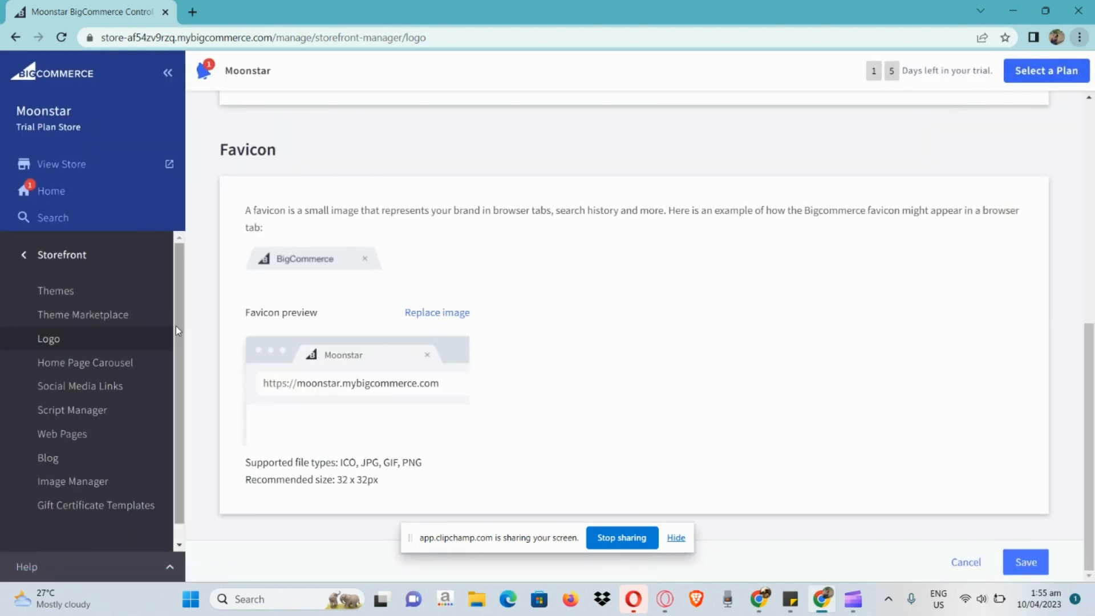
Open the Home Page Carousel settings and examine the first slide's heading, text, button text and destination link fields
{"action": "left_click", "coordinate": [124, 374]}
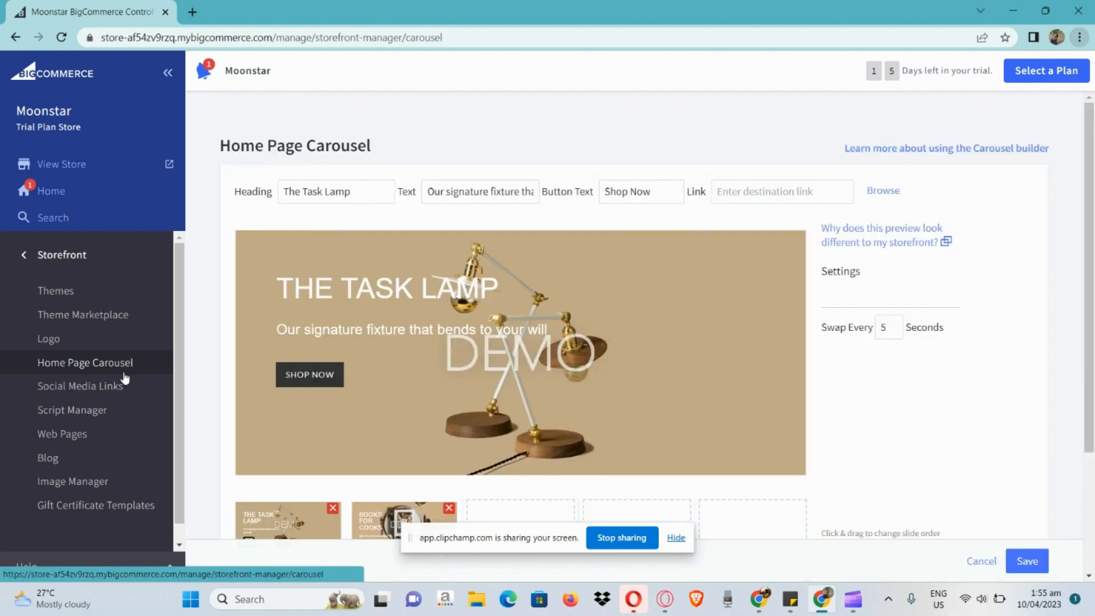
{"action": "scroll", "coordinate": [318, 341], "scroll_direction": "down", "scroll_amount": 1}
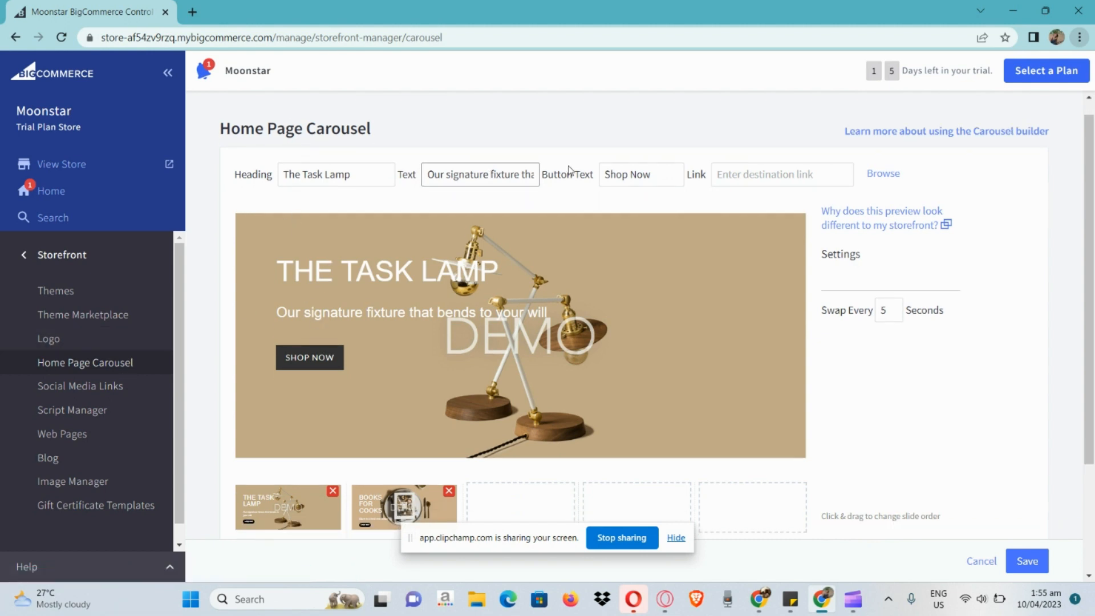
{"action": "left_click", "coordinate": [353, 181]}
{"action": "scroll", "coordinate": [352, 181], "scroll_direction": "up", "scroll_amount": 1}
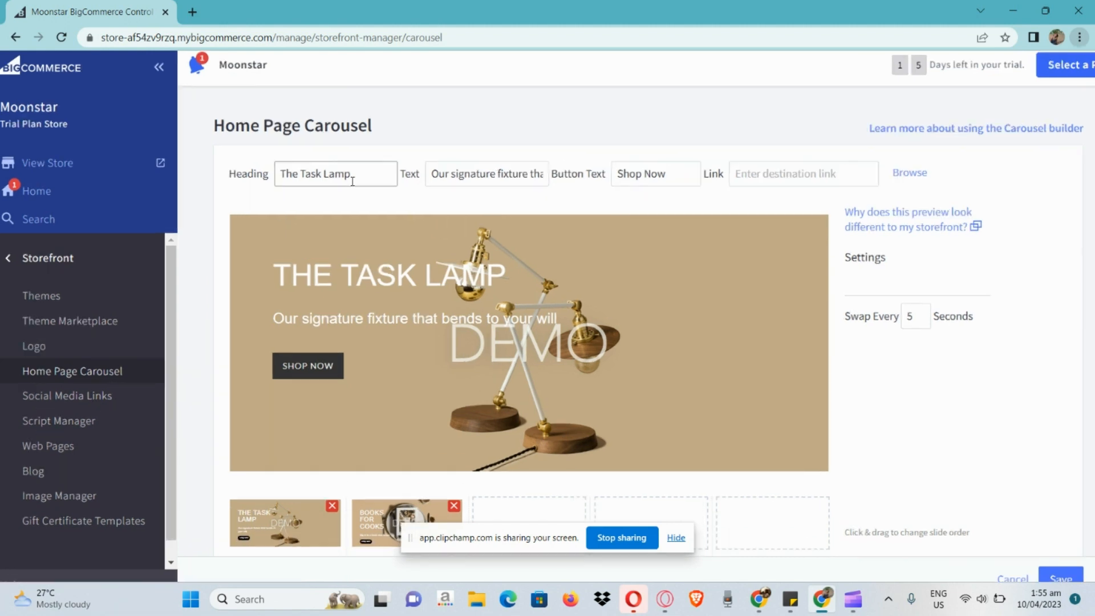
{"action": "scroll", "coordinate": [353, 182], "scroll_direction": "up", "scroll_amount": 4}
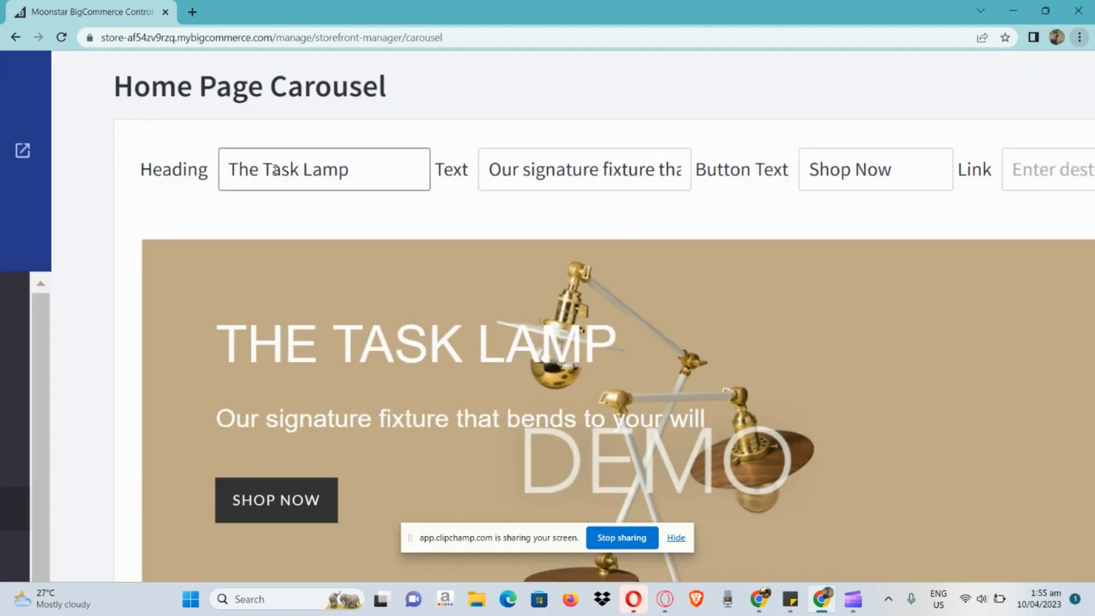
{"action": "scroll", "coordinate": [395, 182], "scroll_direction": "right", "scroll_amount": 3}
{"action": "left_click", "coordinate": [512, 169]}
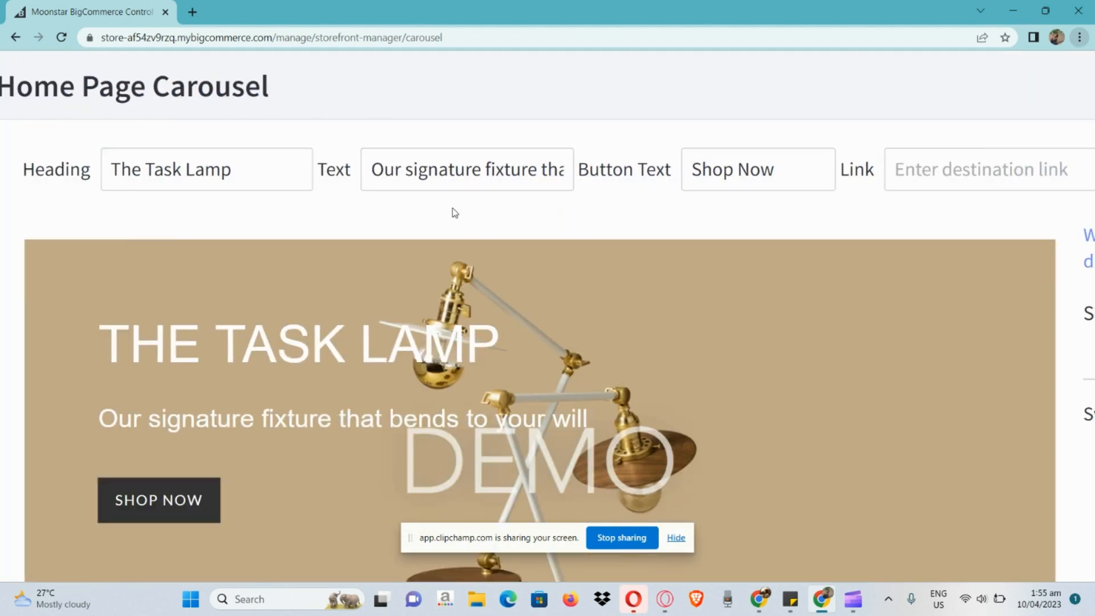
{"action": "scroll", "coordinate": [497, 201], "scroll_direction": "right", "scroll_amount": 4}
{"action": "left_click", "coordinate": [584, 192]}
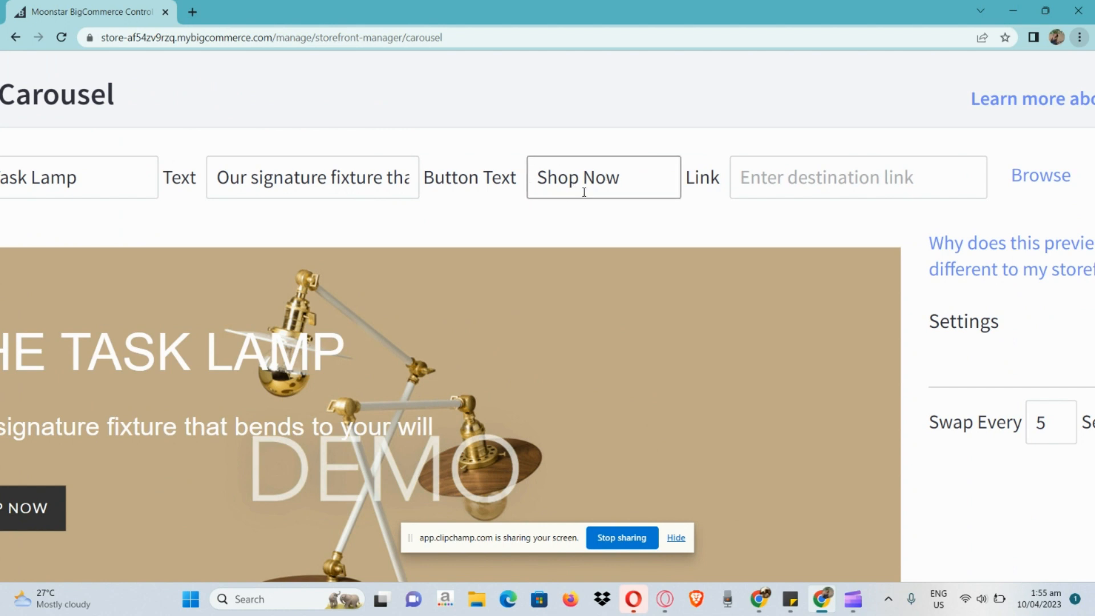
{"action": "scroll", "coordinate": [609, 176], "scroll_direction": "right", "scroll_amount": 3}
{"action": "left_click", "coordinate": [718, 171]}
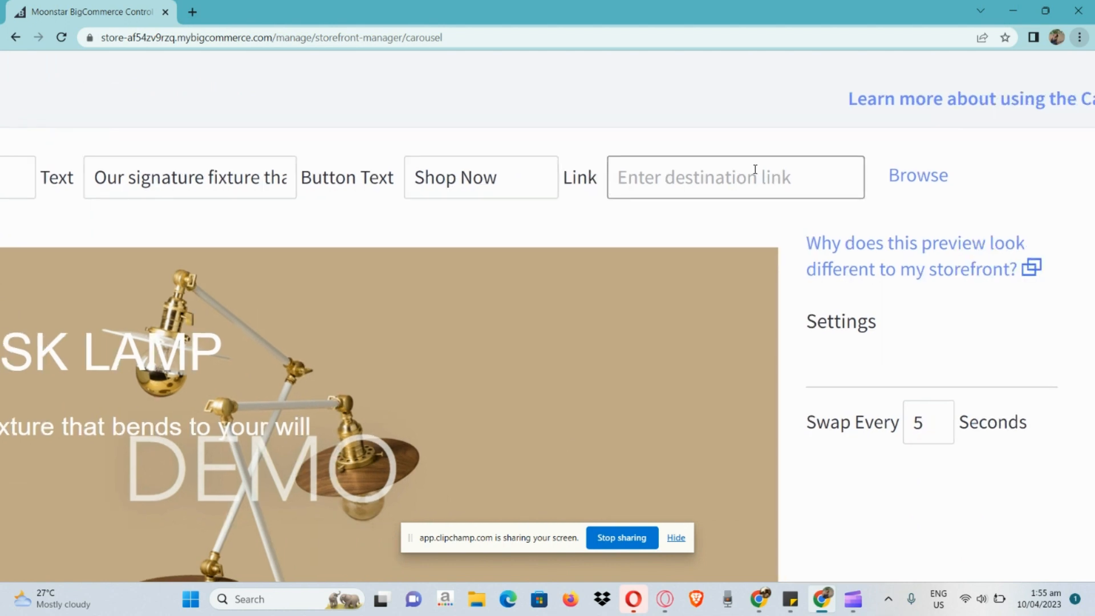
Review the carousel's swap interval setting beside the slide preview
{"action": "scroll", "coordinate": [755, 168], "scroll_direction": "down", "scroll_amount": 5, "text": "ctrl"}
{"action": "scroll", "coordinate": [755, 168], "scroll_direction": "down", "scroll_amount": 2}
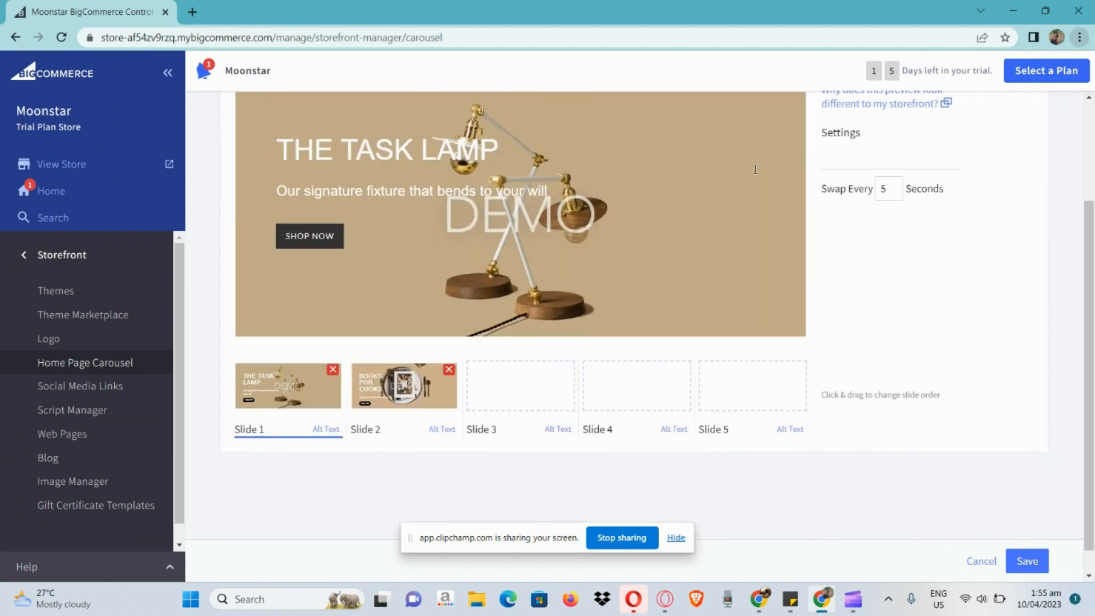
{"action": "scroll", "coordinate": [966, 176], "scroll_direction": "up", "scroll_amount": 5, "text": "ctrl"}
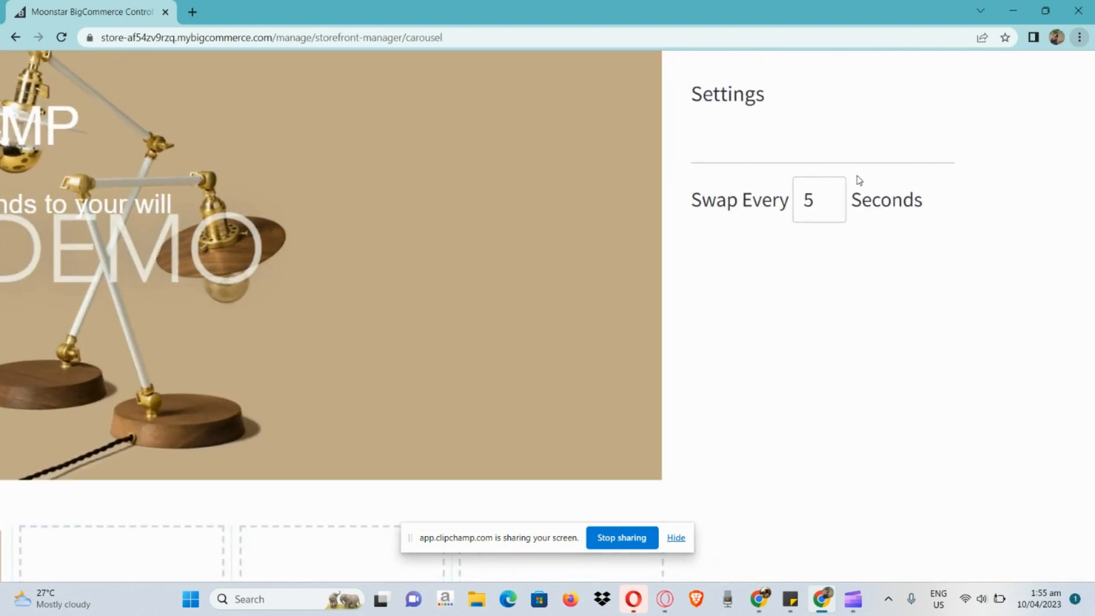
{"action": "scroll", "coordinate": [822, 188], "scroll_direction": "down", "scroll_amount": 1}
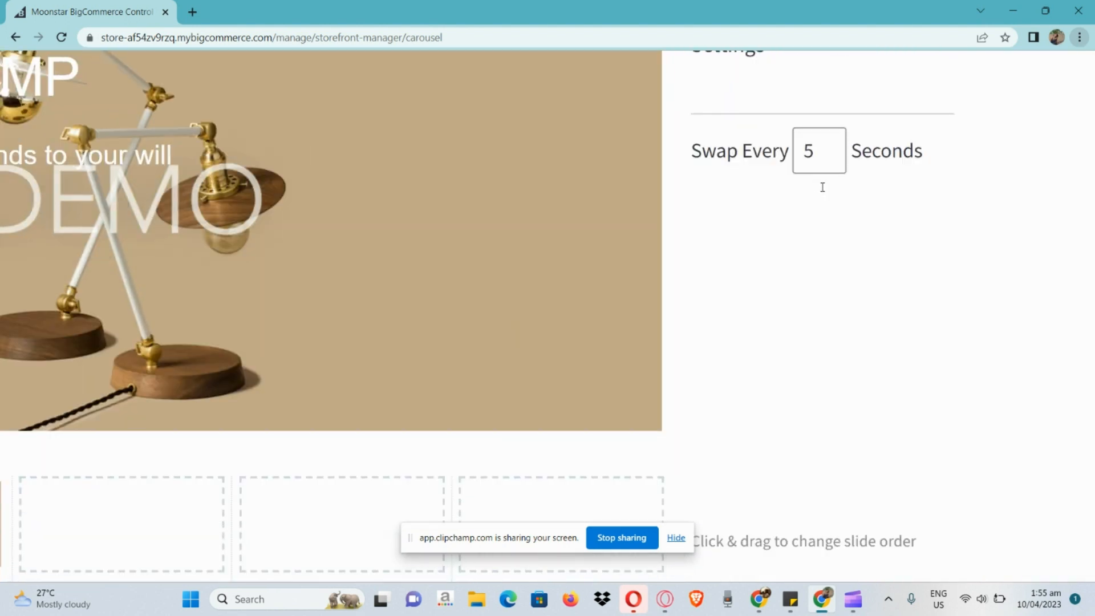
{"action": "scroll", "coordinate": [822, 187], "scroll_direction": "down", "scroll_amount": 3, "text": "ctrl"}
{"action": "scroll", "coordinate": [823, 192], "scroll_direction": "down", "scroll_amount": 2, "text": "ctrl"}
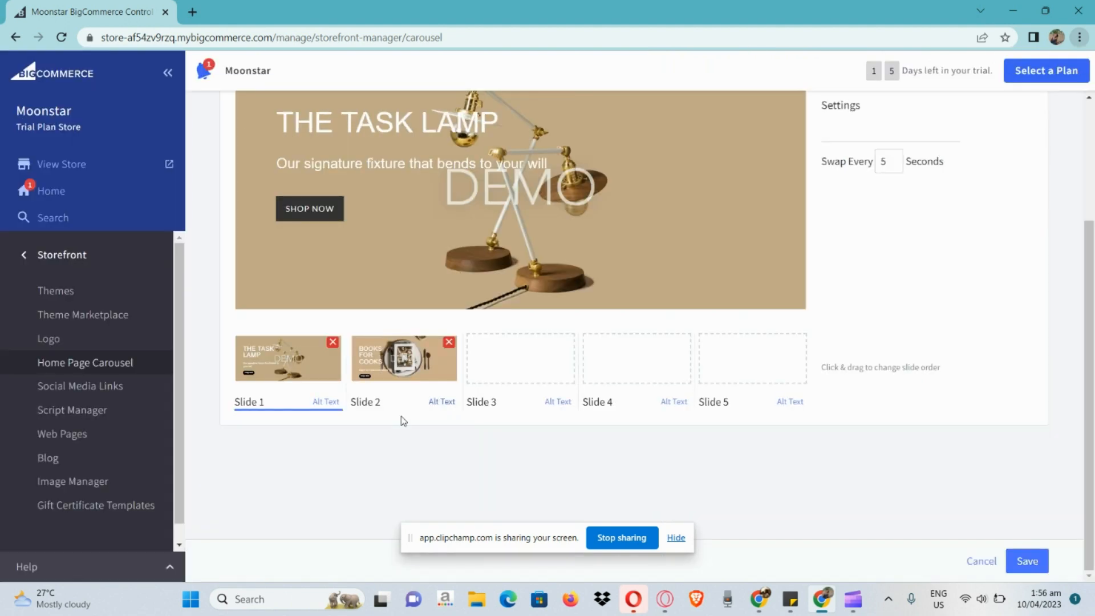
Look over the carousel's five slide slots, their alt text and ordering options, and the controls for saving or cancelling changes
{"action": "scroll", "coordinate": [303, 421], "scroll_direction": "up", "scroll_amount": 5, "text": "ctrl"}
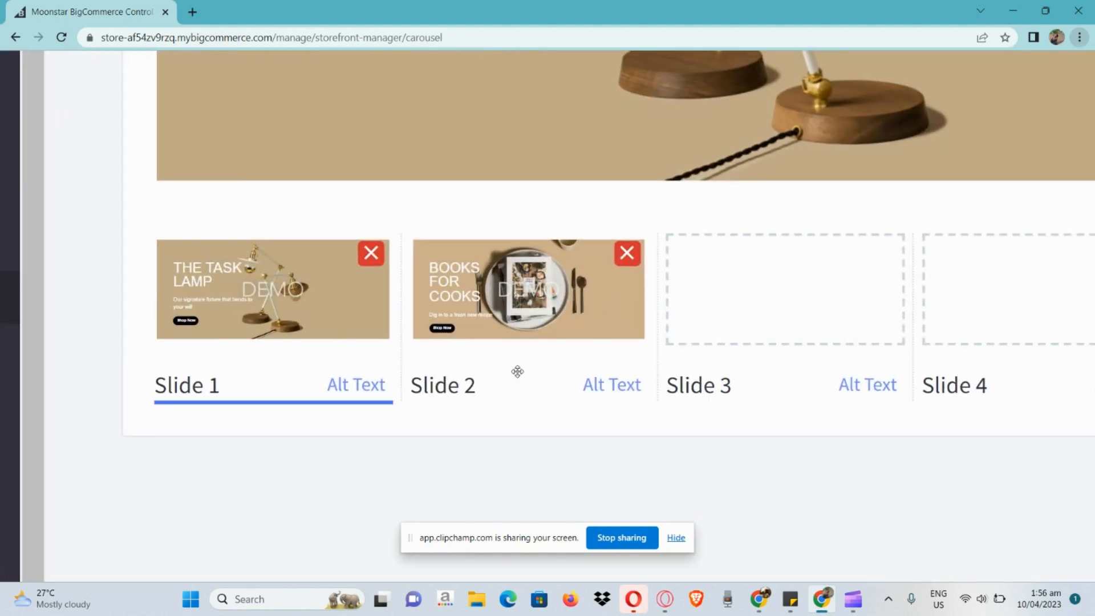
{"action": "scroll", "coordinate": [517, 372], "scroll_direction": "right", "scroll_amount": 5}
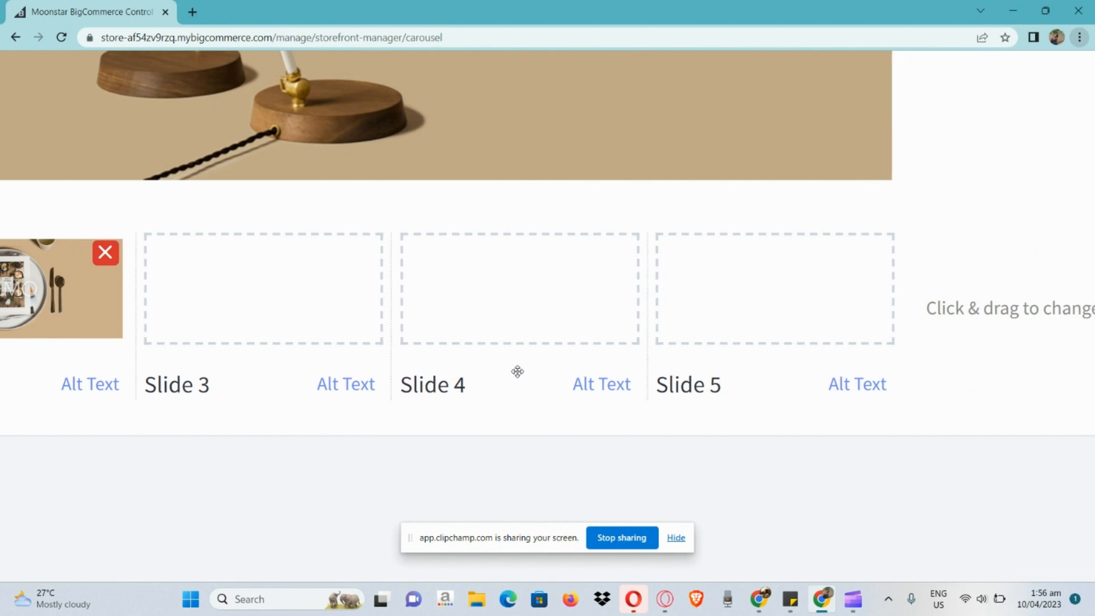
{"action": "scroll", "coordinate": [517, 371], "scroll_direction": "down", "scroll_amount": 3, "text": "ctrl"}
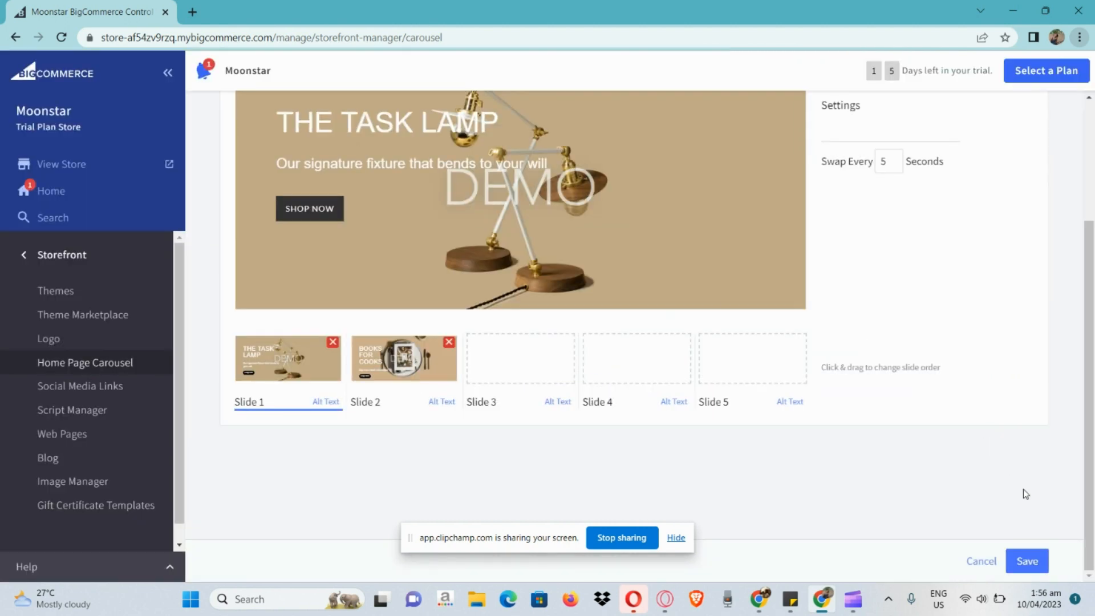
{"action": "scroll", "coordinate": [1076, 575], "scroll_direction": "up", "scroll_amount": 5, "text": "ctrl"}
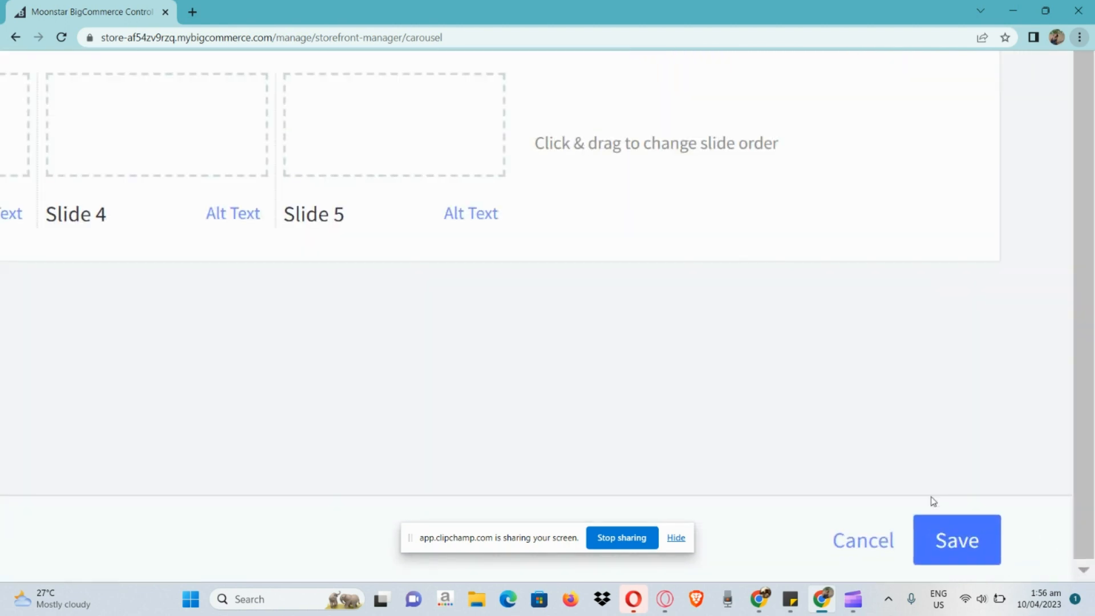
{"action": "scroll", "coordinate": [943, 542], "scroll_direction": "down", "scroll_amount": 5, "text": "ctrl"}
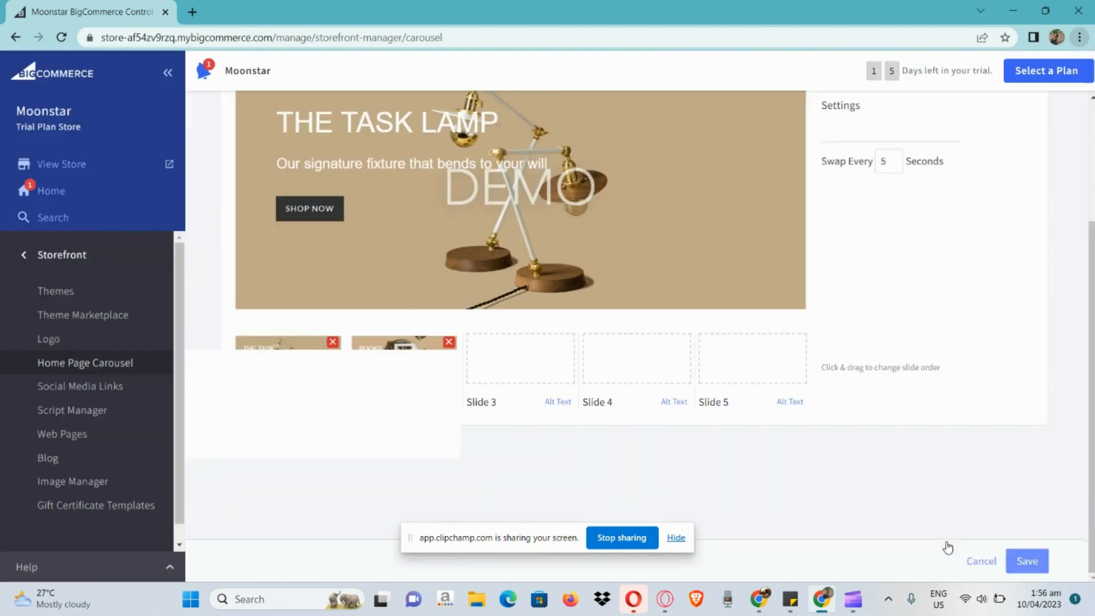
Open the Social Media Links page and review the available networks and their link fields
{"action": "left_click", "coordinate": [116, 388]}
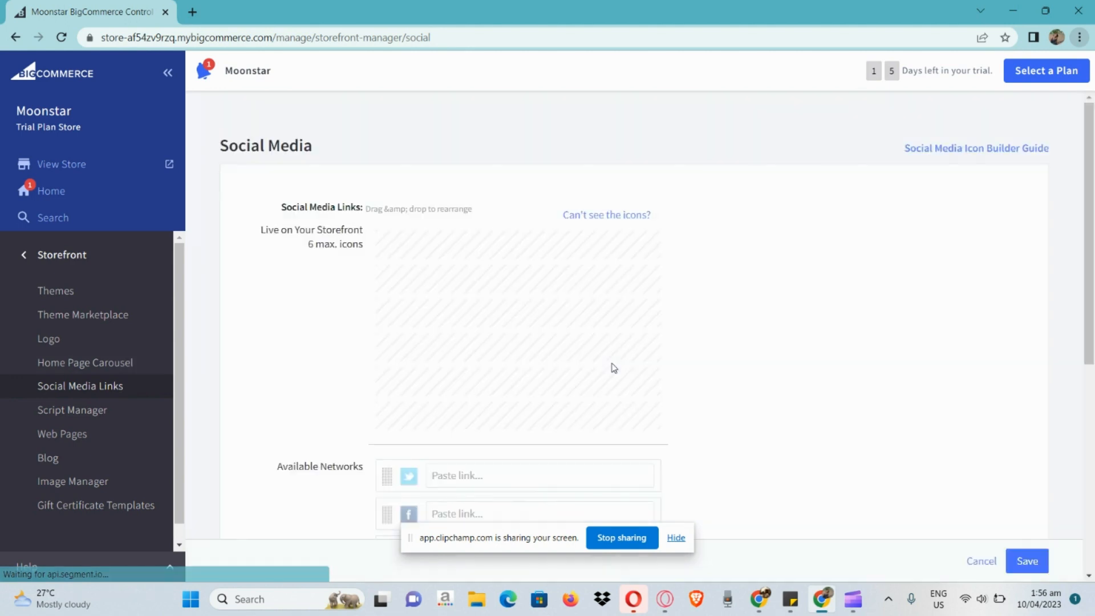
{"action": "scroll", "coordinate": [614, 368], "scroll_direction": "down", "scroll_amount": 3}
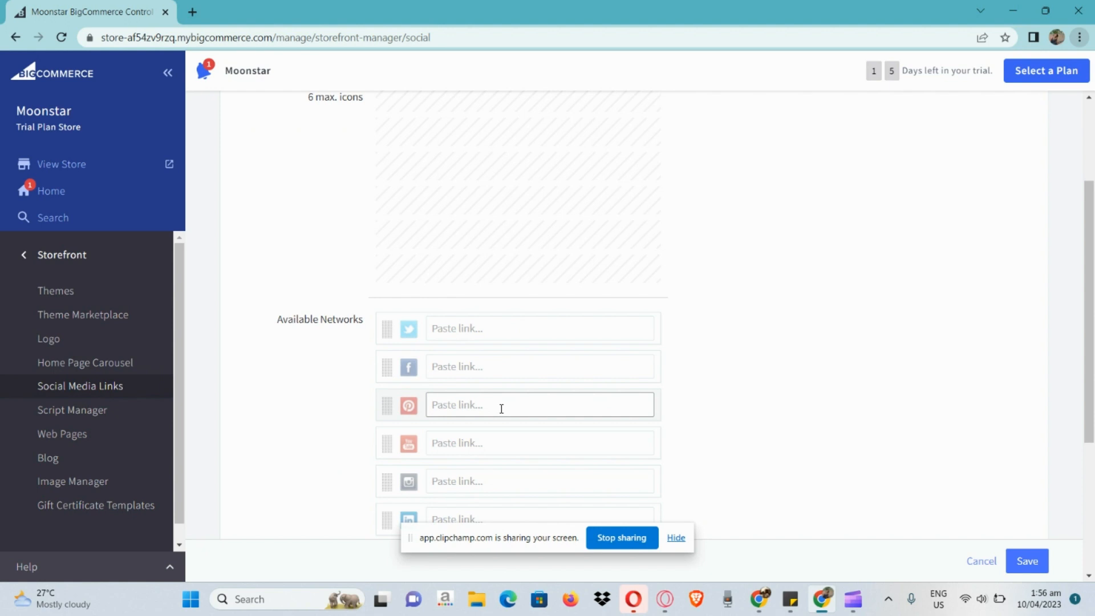
{"action": "scroll", "coordinate": [502, 408], "scroll_direction": "down", "scroll_amount": 5}
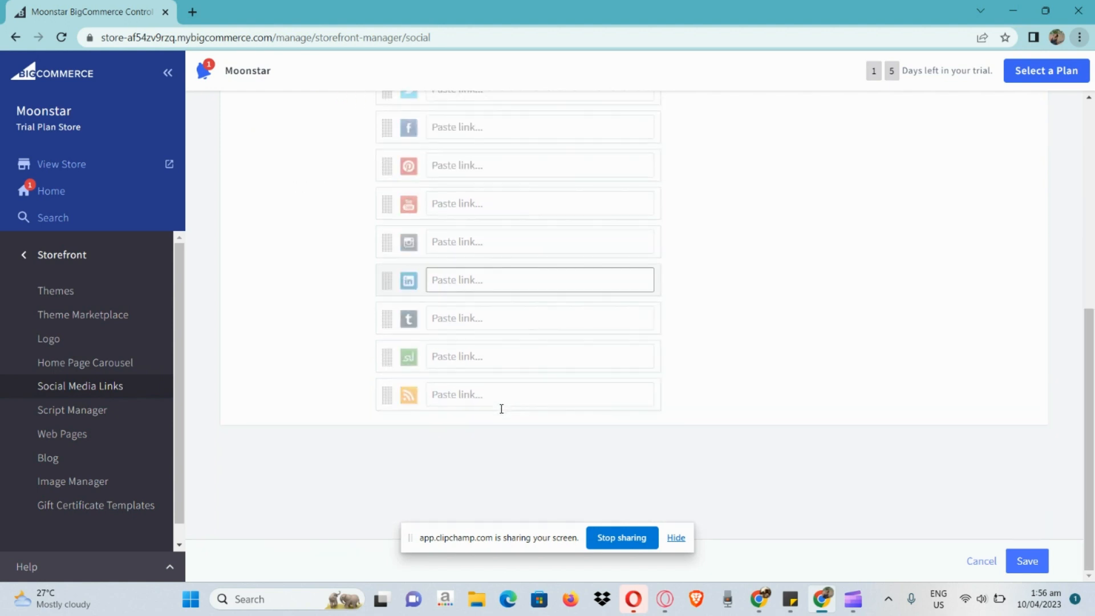
Open the Script Manager and view the Installed Scripts section and its option for creating a script
{"action": "left_click", "coordinate": [100, 414]}
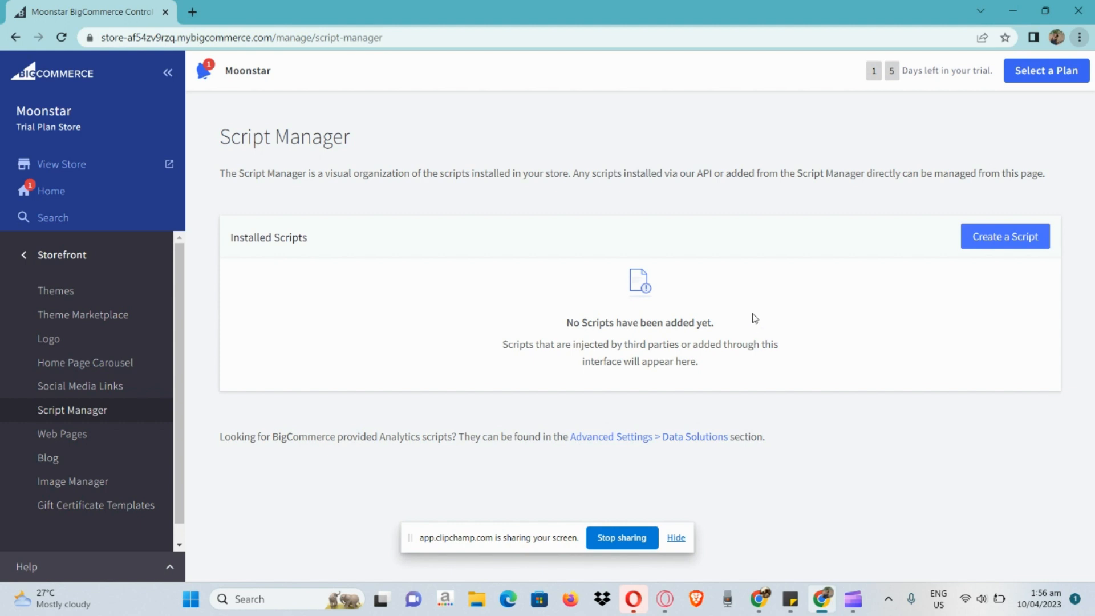
{"action": "scroll", "coordinate": [752, 318], "scroll_direction": "up", "scroll_amount": 3}
{"action": "scroll", "coordinate": [753, 318], "scroll_direction": "down", "scroll_amount": 3}
Open the Web Pages list, examine the page creation option, and select then deselect the Shipping & Returns page
{"action": "left_click", "coordinate": [108, 435]}
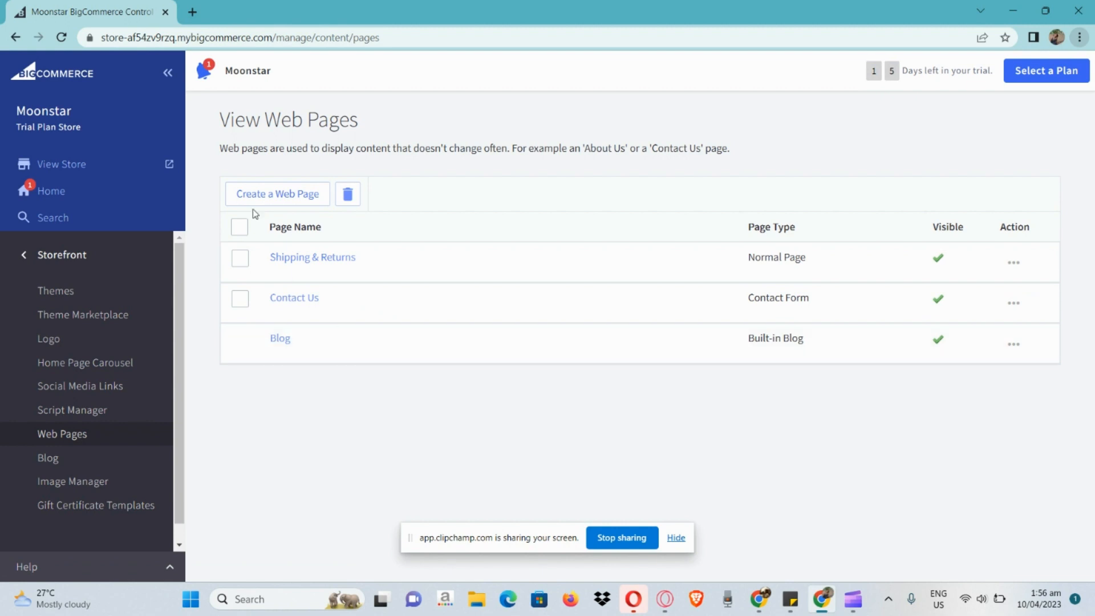
{"action": "scroll", "coordinate": [267, 202], "scroll_direction": "up", "scroll_amount": 5}
{"action": "scroll", "coordinate": [267, 205], "scroll_direction": "up", "scroll_amount": 3}
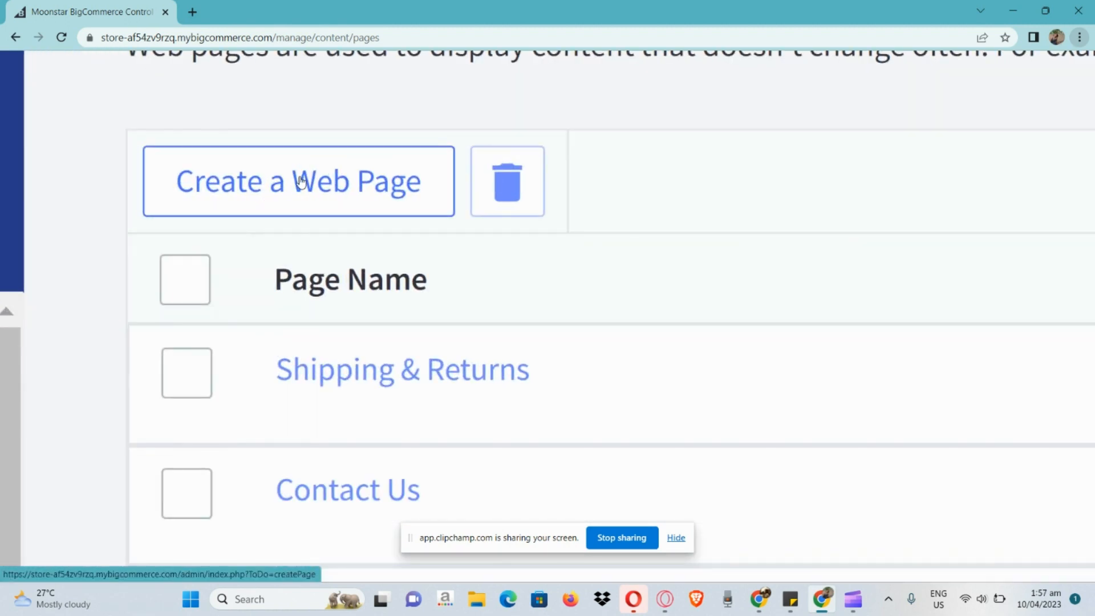
{"action": "scroll", "coordinate": [301, 183], "scroll_direction": "down", "scroll_amount": 8}
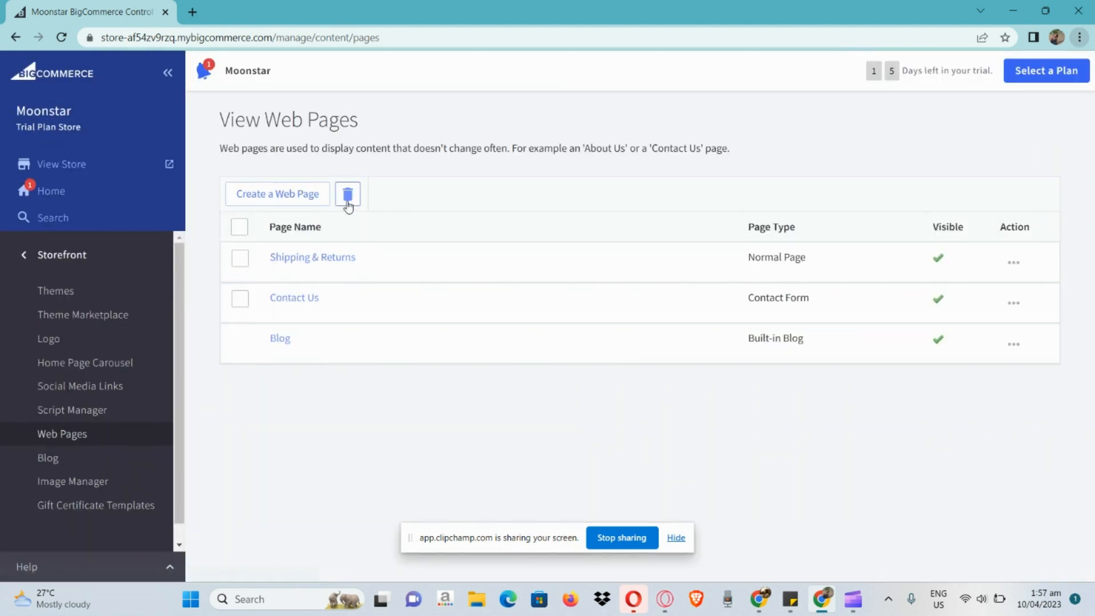
{"action": "left_click", "coordinate": [240, 260]}
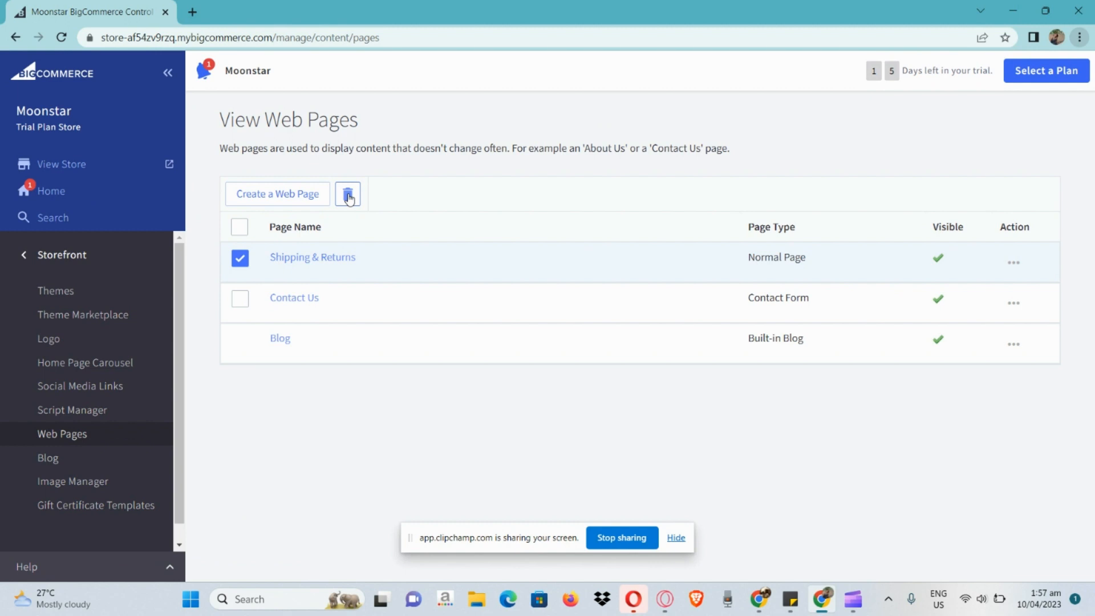
{"action": "left_click", "coordinate": [240, 259]}
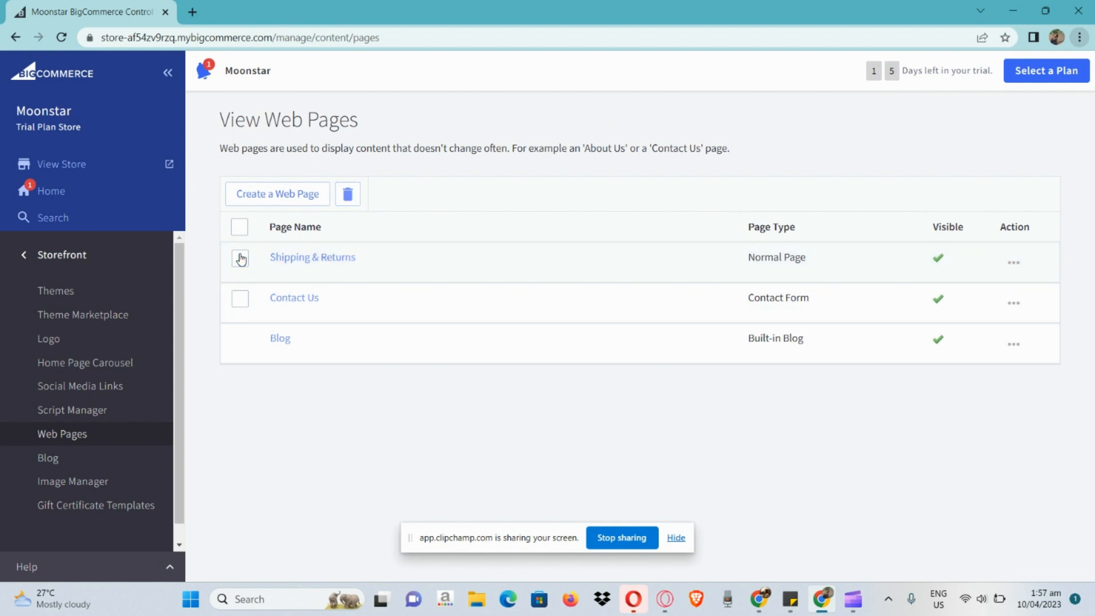
Open the Blog page and view the choices for posts shown per page, closing the list without changing it
{"action": "left_click", "coordinate": [60, 462]}
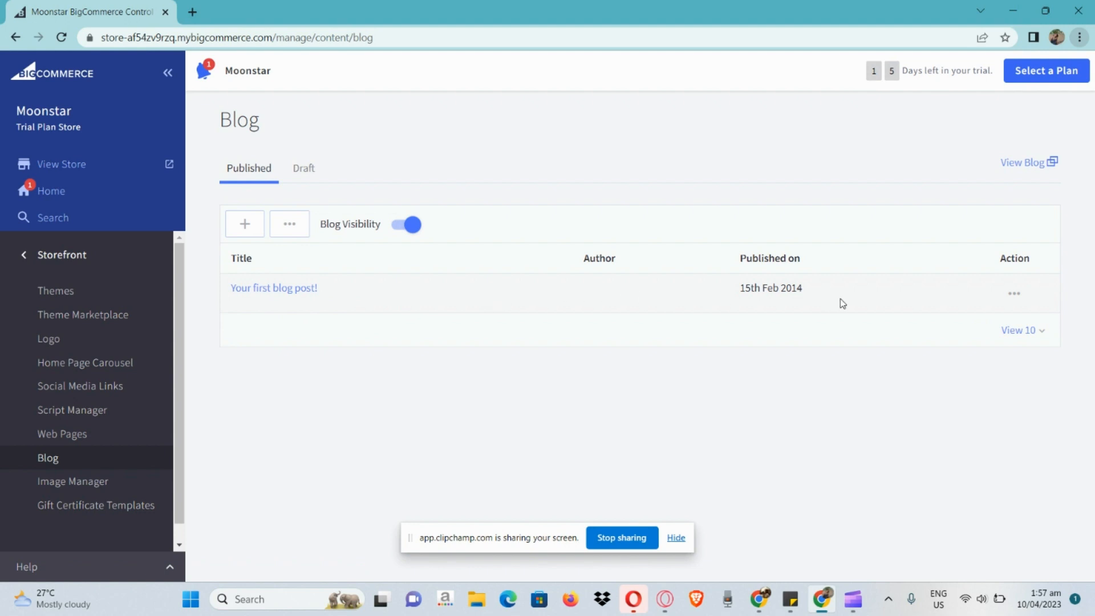
{"action": "left_click", "coordinate": [1031, 331]}
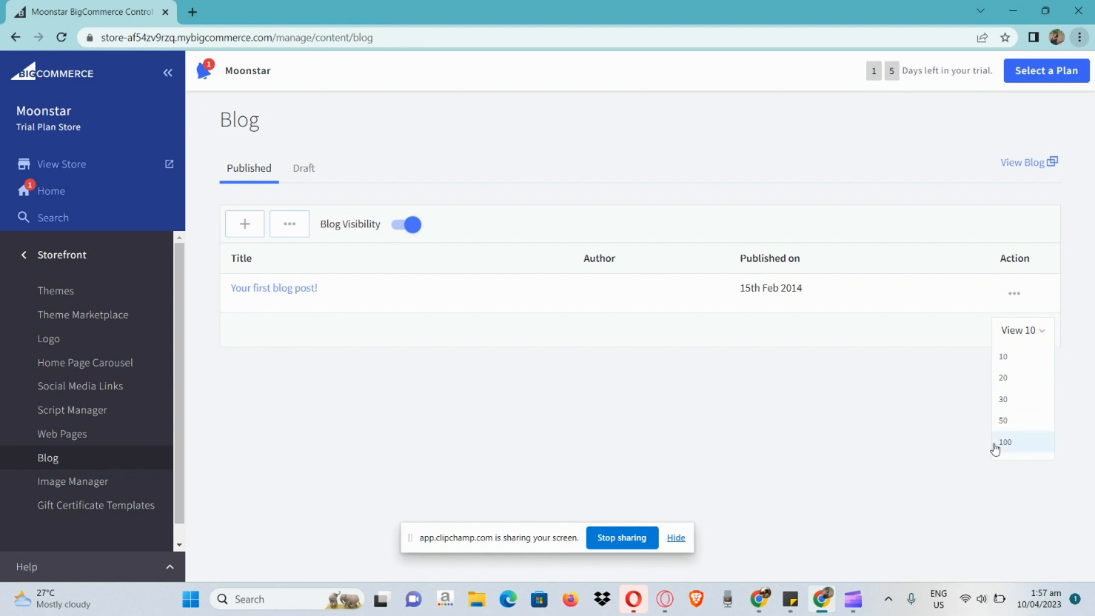
{"action": "left_click", "coordinate": [894, 440]}
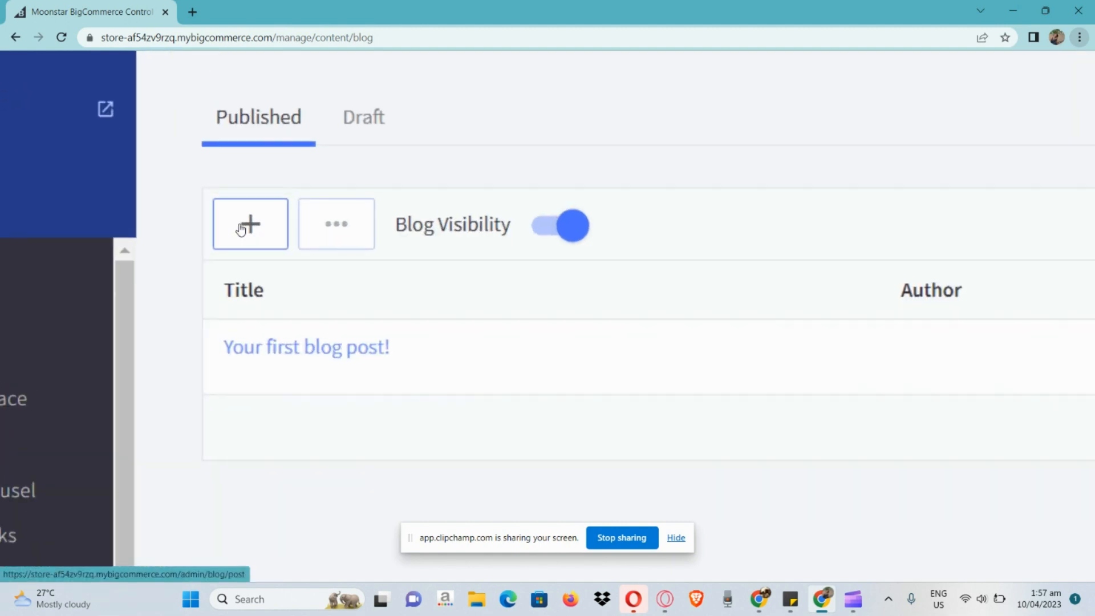
Open a new blog post form, review its content fields and its saving and publishing options, and discard the post
{"action": "left_click", "coordinate": [249, 241]}
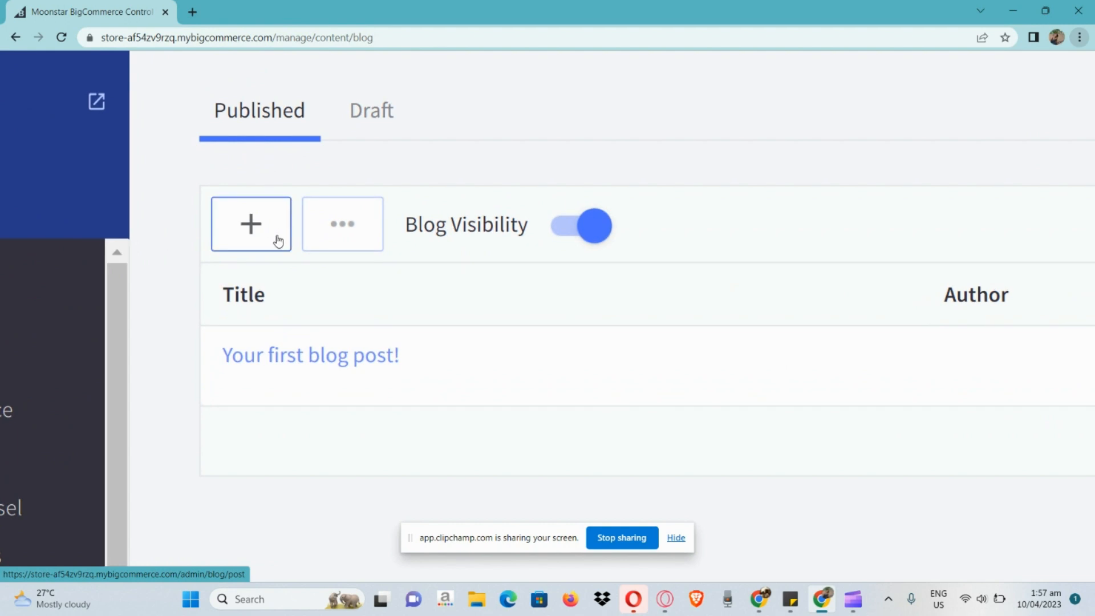
{"action": "left_click", "coordinate": [277, 236]}
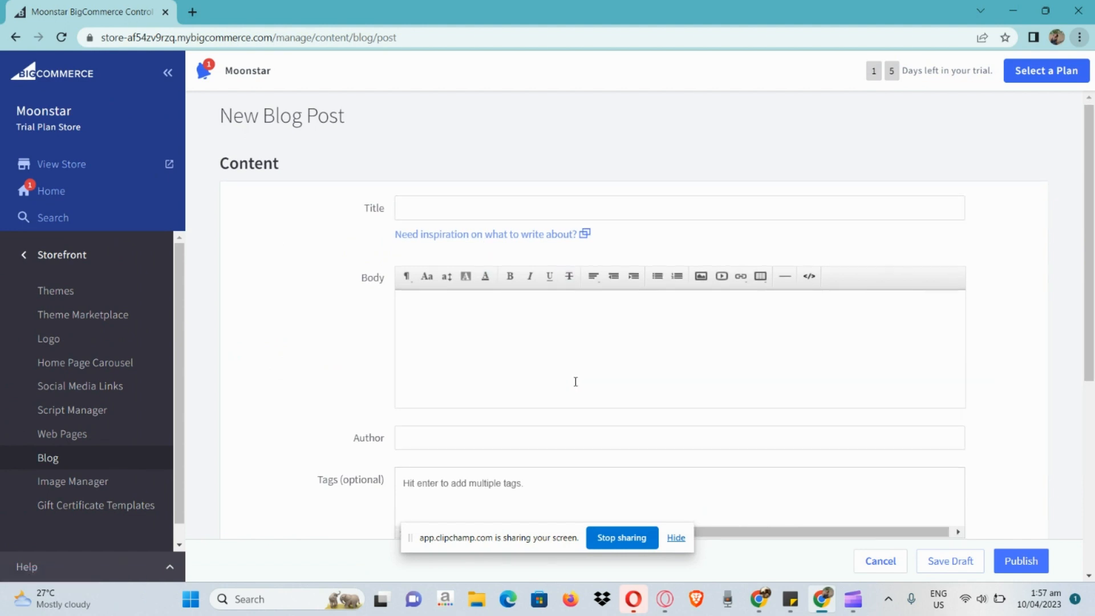
{"action": "scroll", "coordinate": [576, 381], "scroll_direction": "down", "scroll_amount": 2}
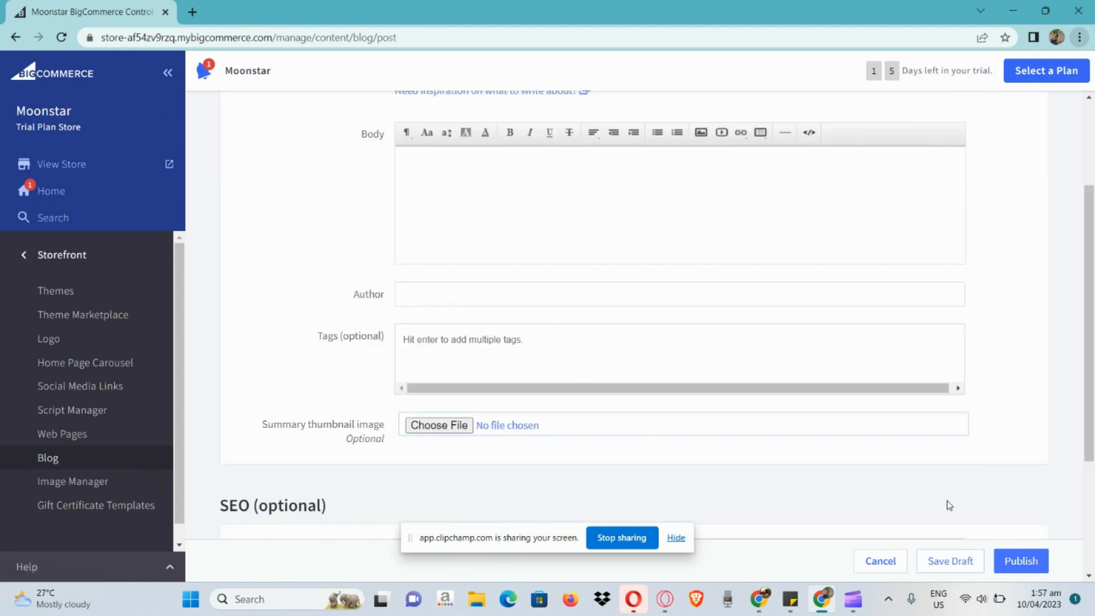
{"action": "scroll", "coordinate": [1051, 558], "scroll_direction": "up", "scroll_amount": 4}
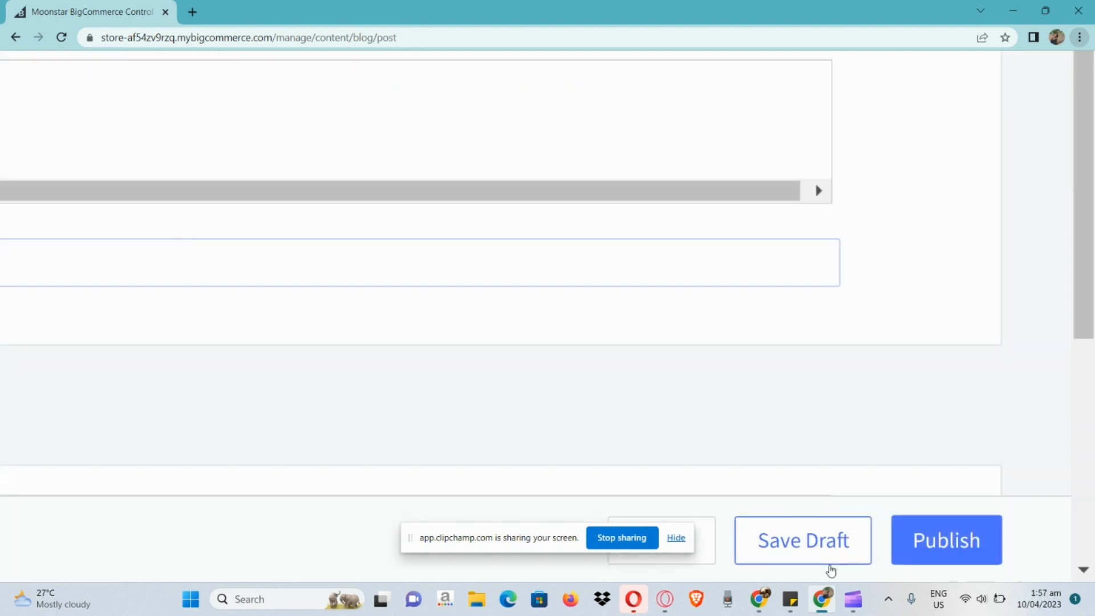
{"action": "scroll", "coordinate": [830, 570], "scroll_direction": "left", "scroll_amount": 2}
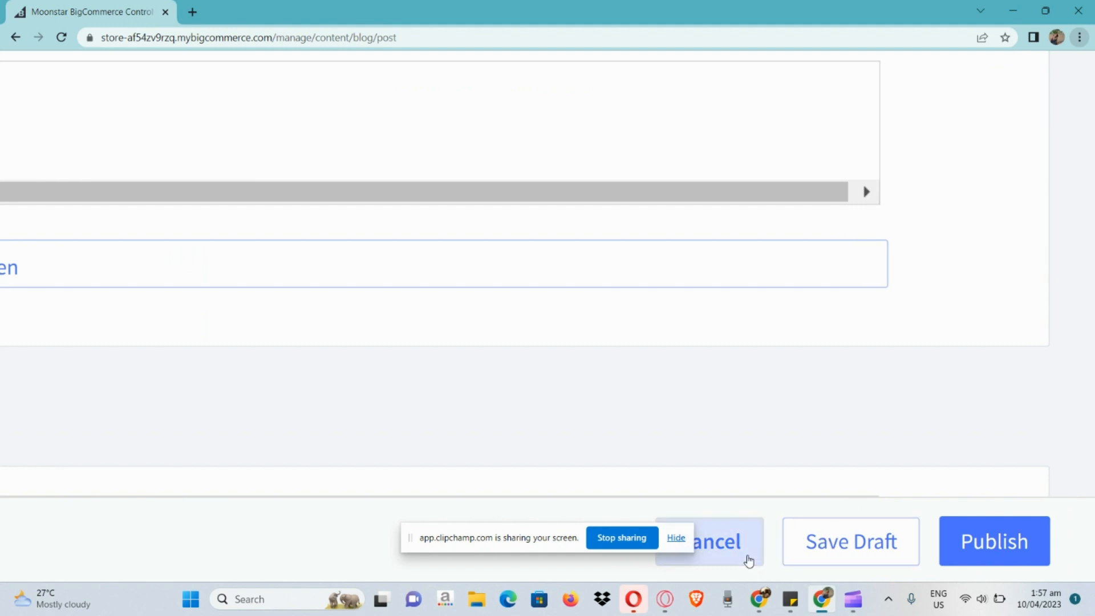
{"action": "left_click", "coordinate": [748, 560]}
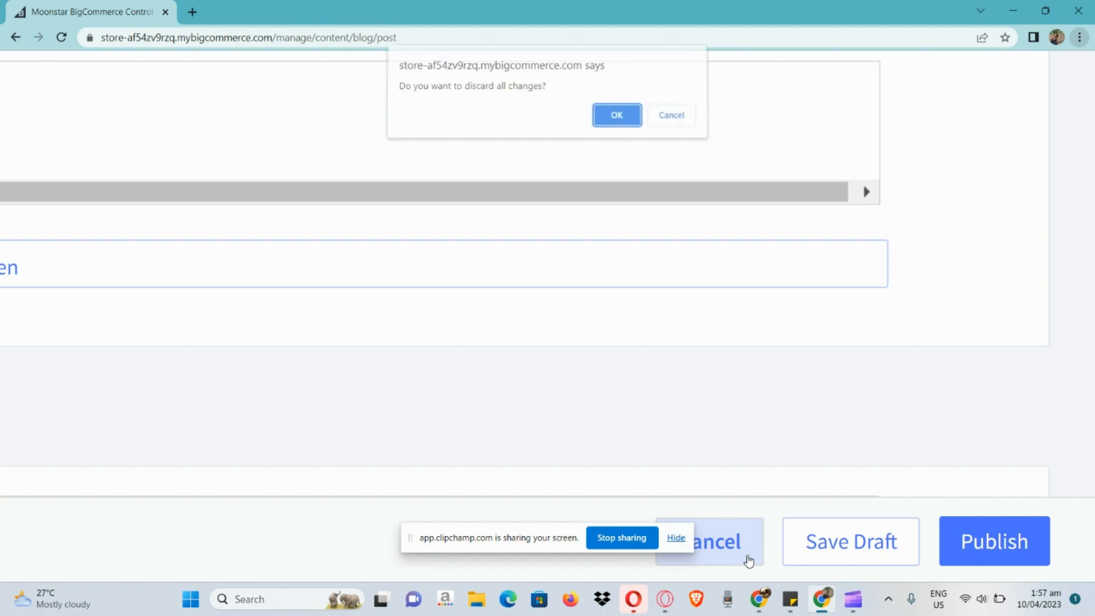
{"action": "left_click", "coordinate": [610, 117]}
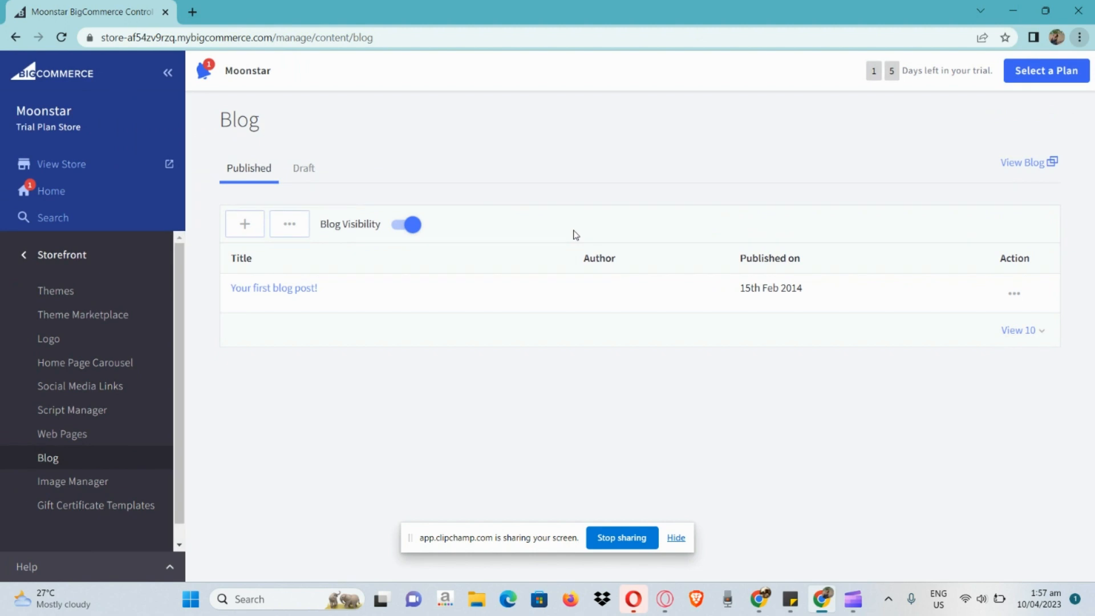
View the blog's draft posts, open the Blog Settings page and highlight the Blog Title text
{"action": "left_click", "coordinate": [302, 167]}
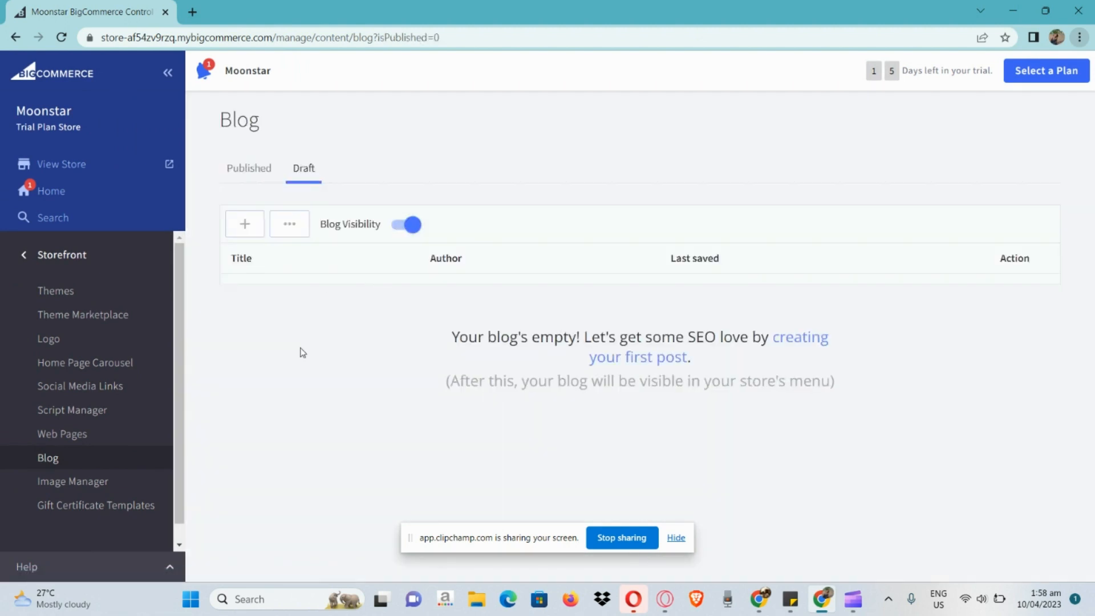
{"action": "left_click", "coordinate": [291, 223]}
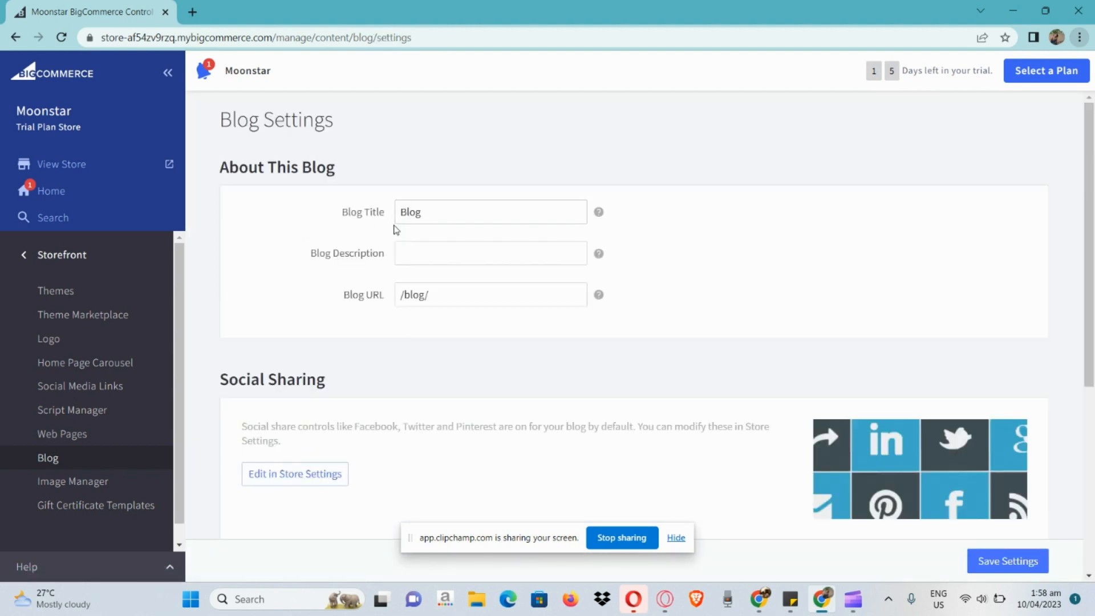
{"action": "double_click", "coordinate": [434, 218]}
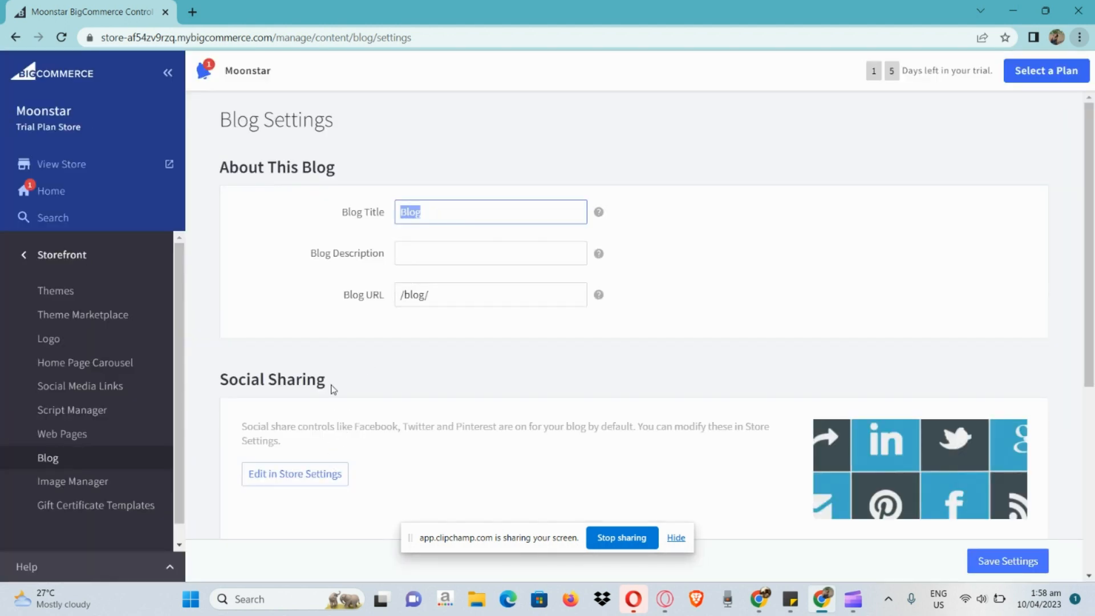
Review the Social Sharing and Comments sections of the blog settings, turning Disqus Comments on and back off
{"action": "scroll", "coordinate": [334, 362], "scroll_direction": "down", "scroll_amount": 1}
{"action": "scroll", "coordinate": [332, 355], "scroll_direction": "down", "scroll_amount": 3}
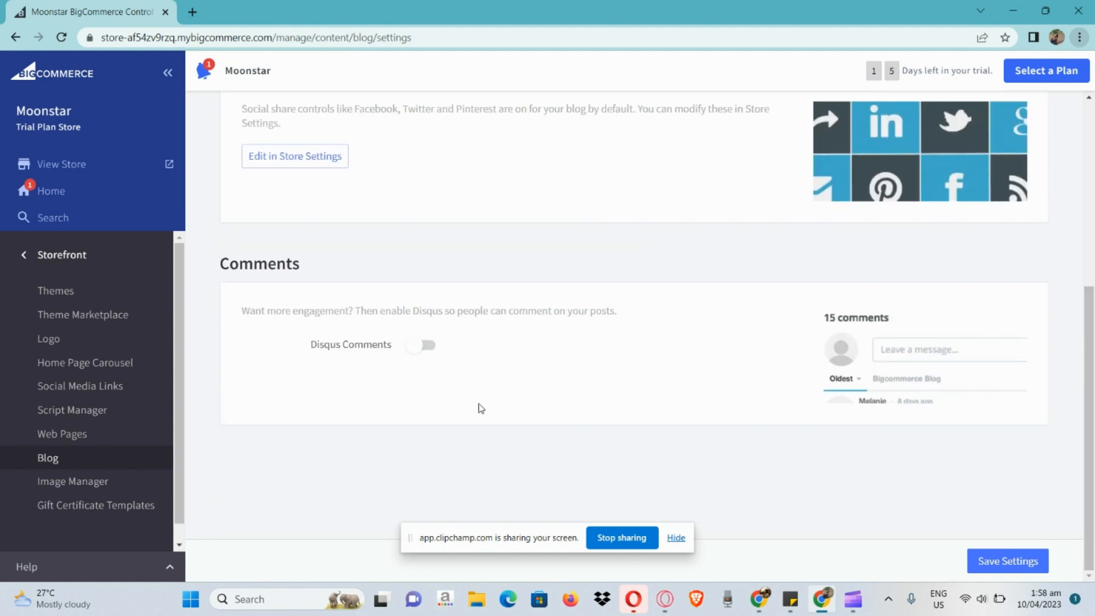
{"action": "left_click", "coordinate": [427, 345]}
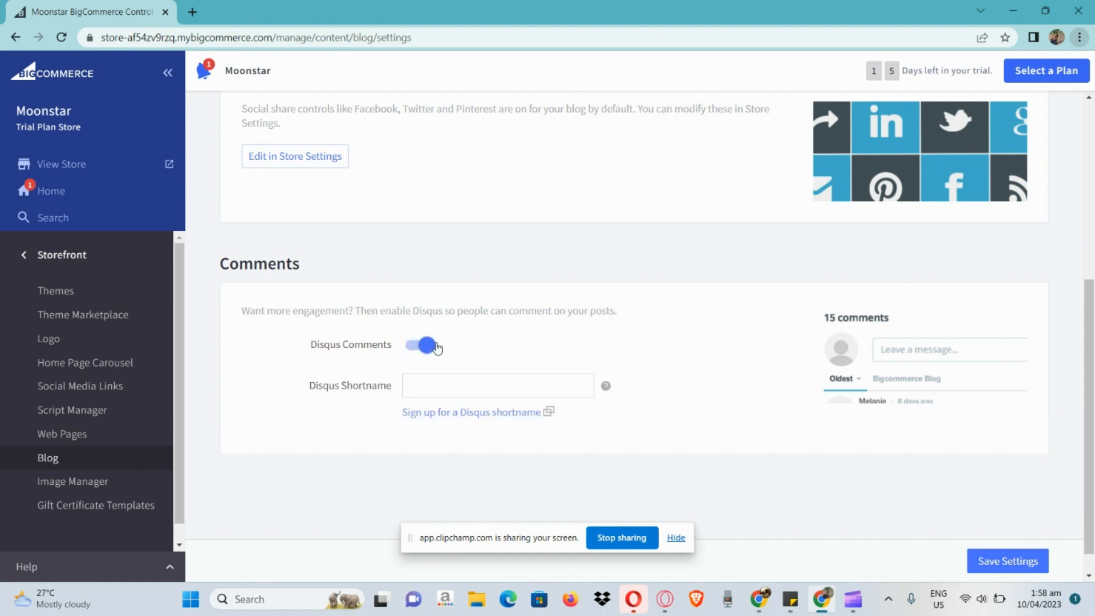
{"action": "left_click", "coordinate": [437, 348]}
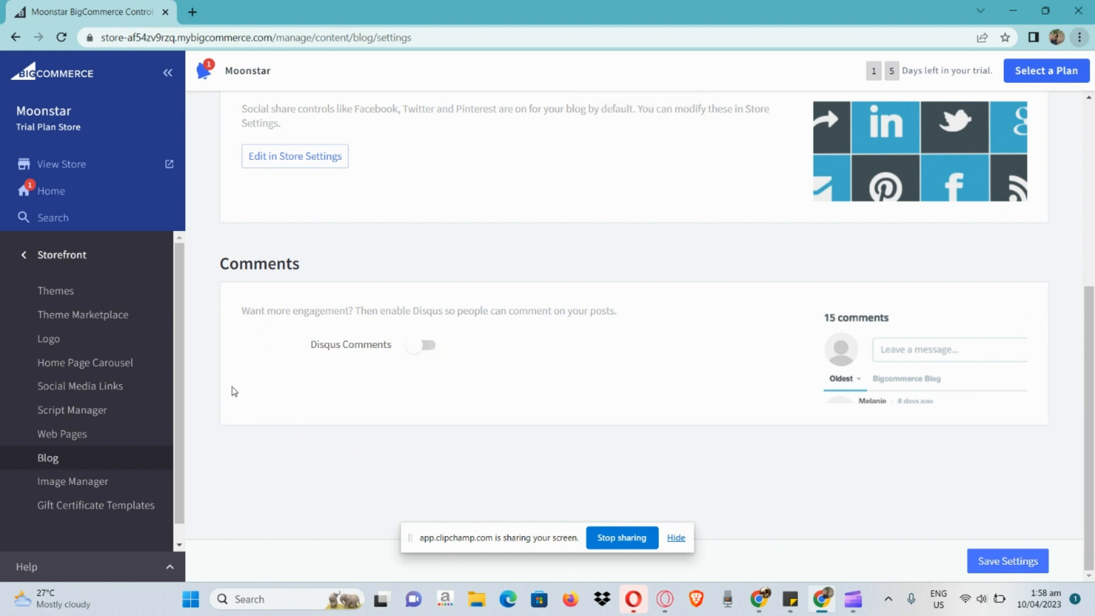
Open the Image Manager, examine the image upload dialog and its file chooser, and close both without choosing a file
{"action": "left_click", "coordinate": [90, 489]}
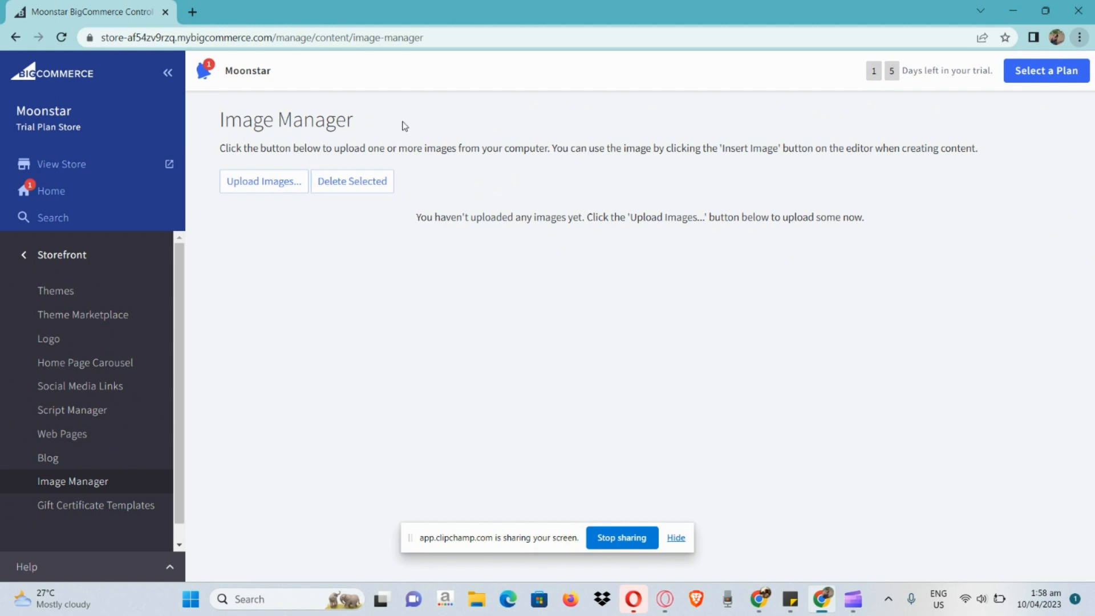
{"action": "left_click", "coordinate": [253, 182]}
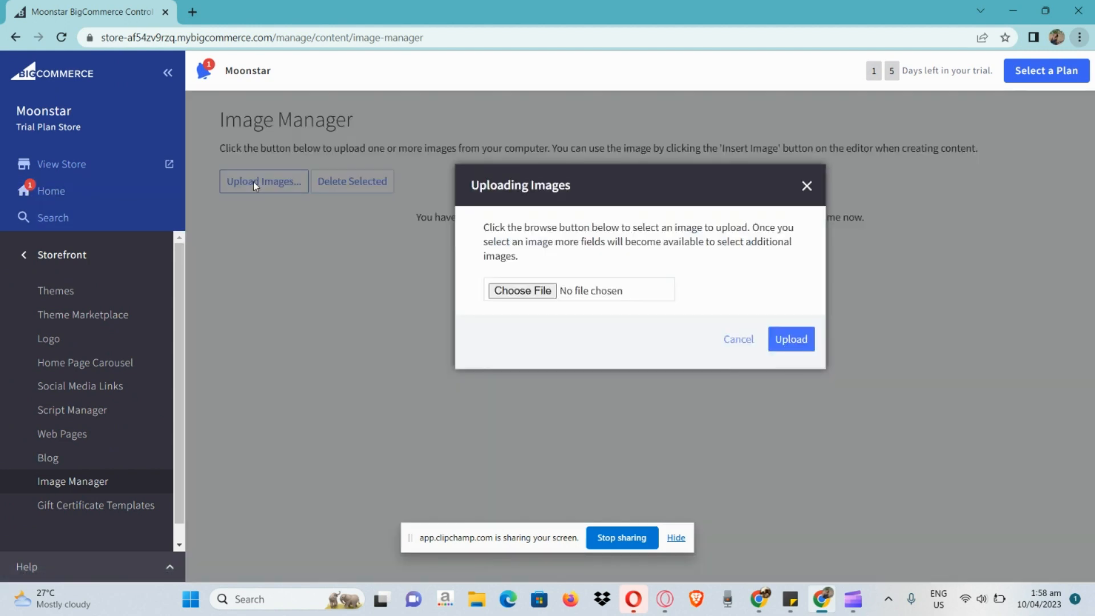
{"action": "left_click", "coordinate": [547, 293]}
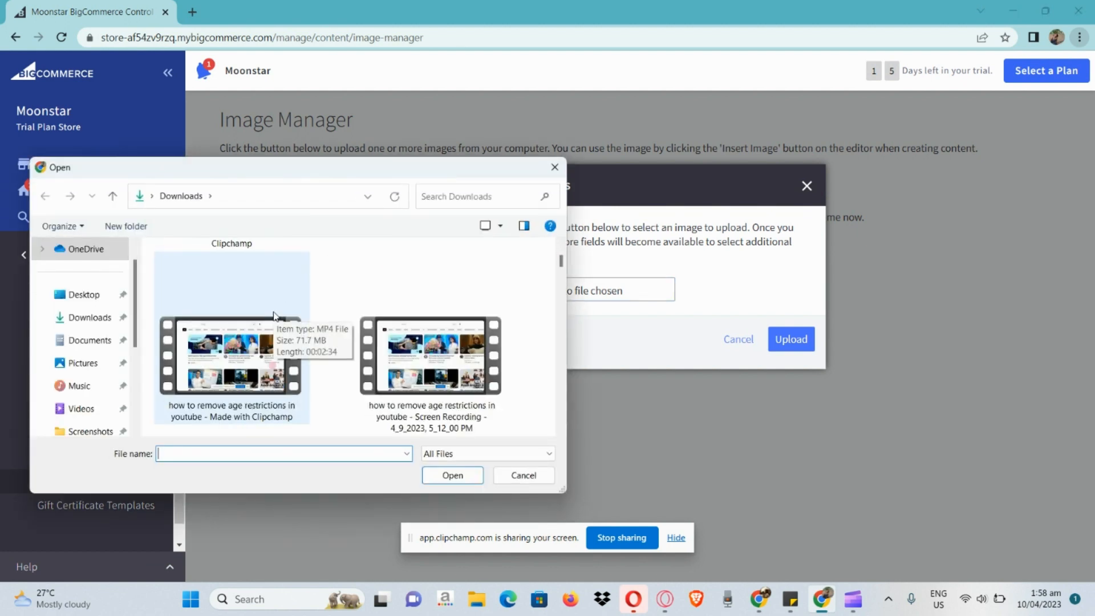
{"action": "left_click", "coordinate": [561, 171]}
{"action": "scroll", "coordinate": [810, 341], "scroll_direction": "up", "scroll_amount": 1}
{"action": "scroll", "coordinate": [810, 342], "scroll_direction": "up", "scroll_amount": 3}
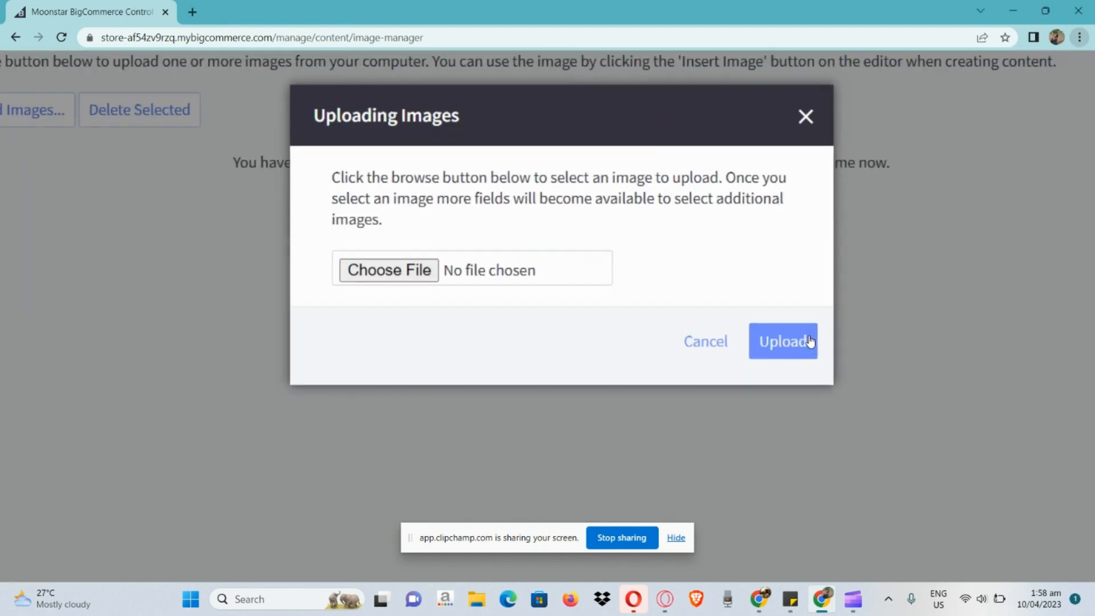
{"action": "scroll", "coordinate": [810, 342], "scroll_direction": "down", "scroll_amount": 4}
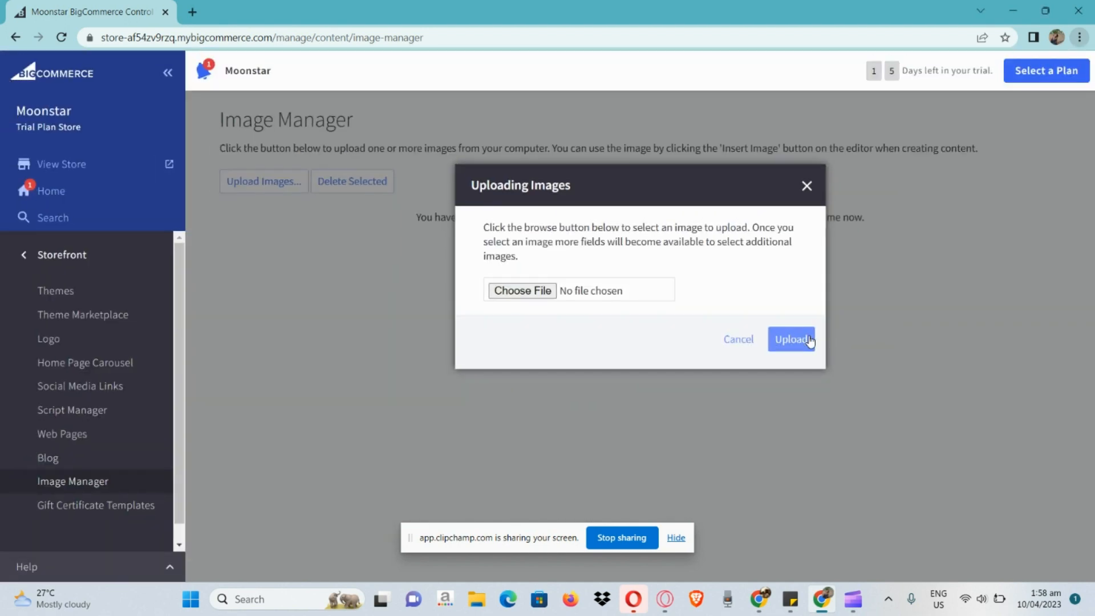
{"action": "left_click", "coordinate": [806, 184]}
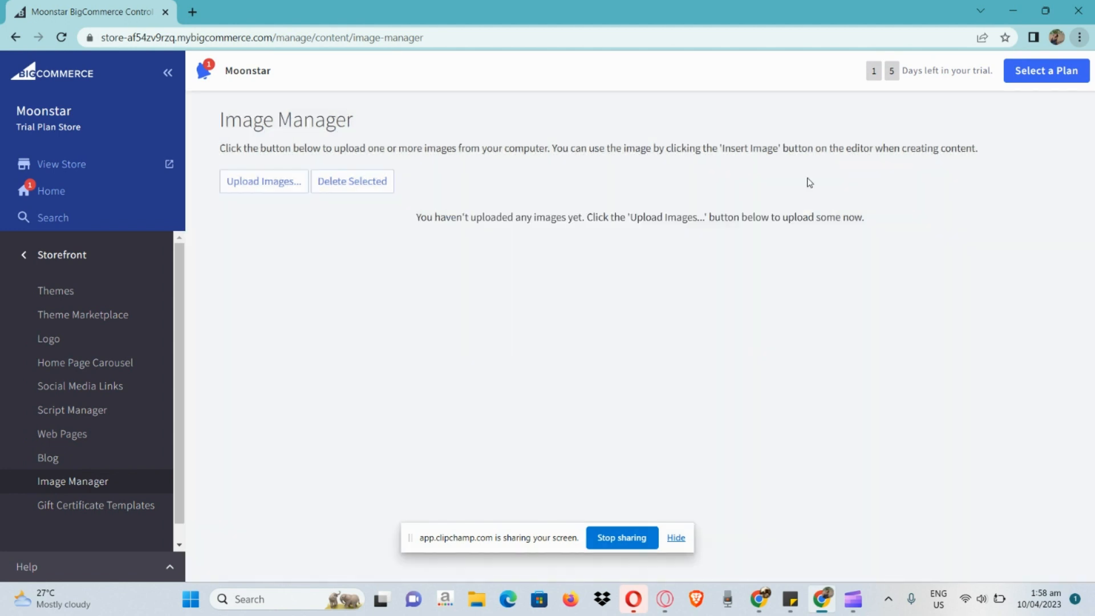
Open the Gift Certificate Templates list and preview the Birthday template, closing the preview when done
{"action": "left_click", "coordinate": [113, 508]}
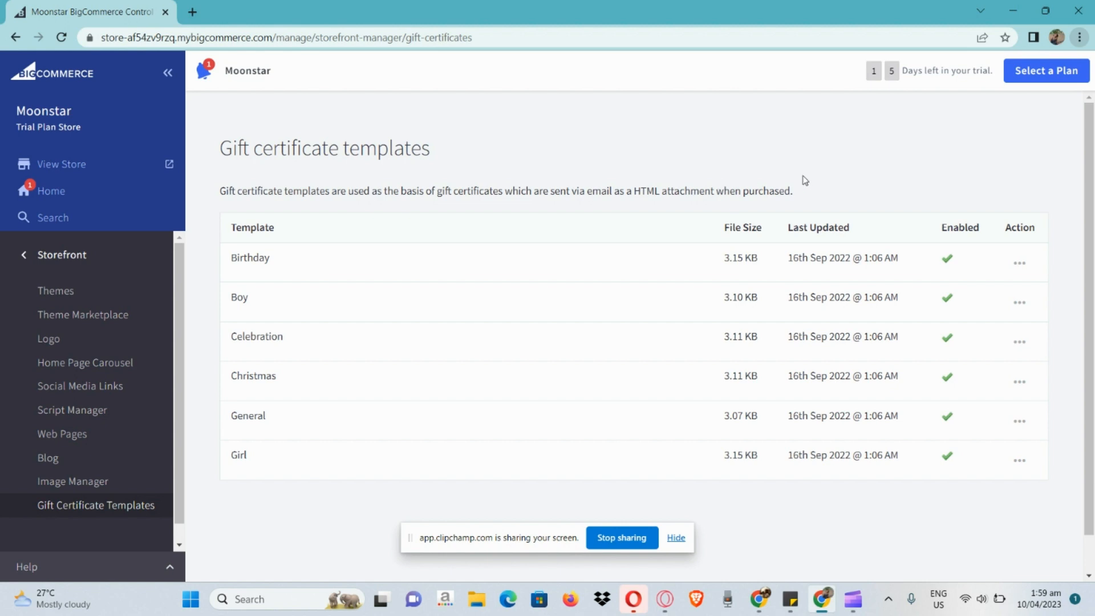
{"action": "left_click", "coordinate": [1021, 262]}
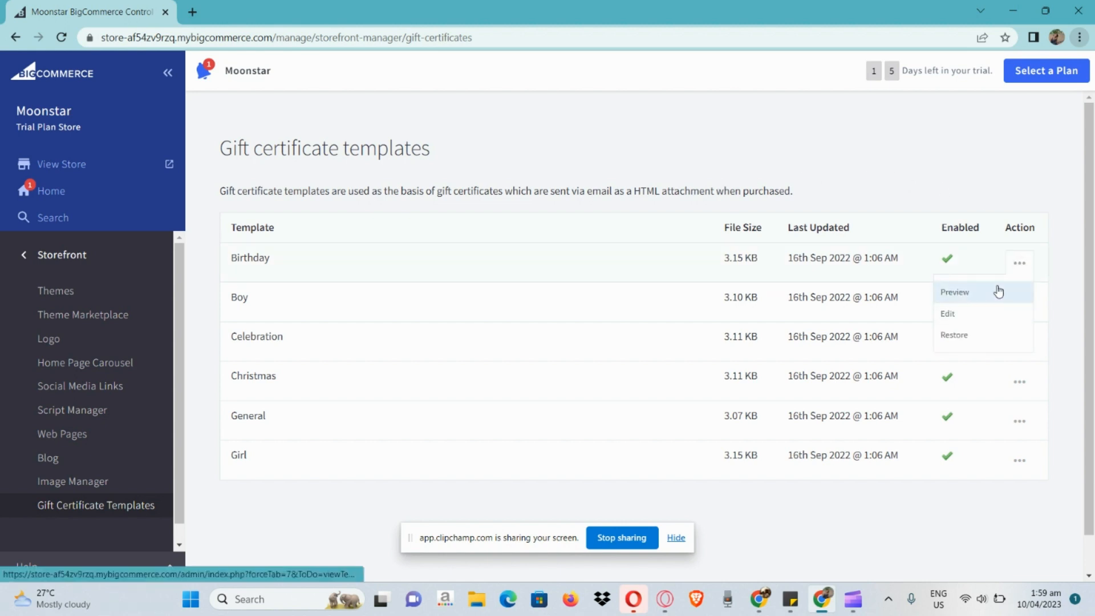
{"action": "scroll", "coordinate": [997, 292], "scroll_direction": "up", "scroll_amount": 5}
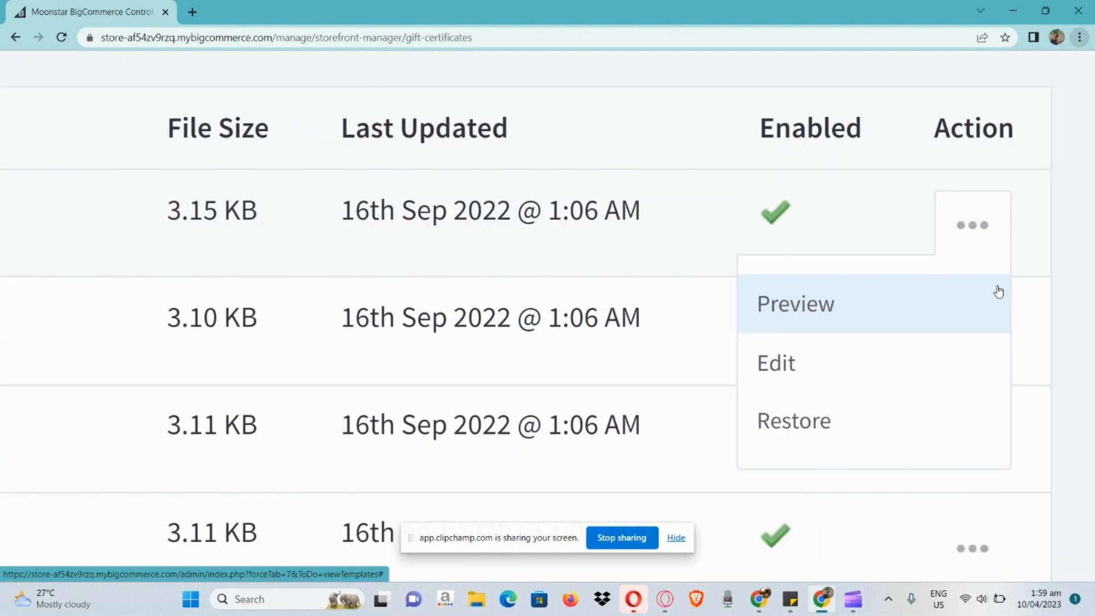
{"action": "left_click", "coordinate": [961, 296]}
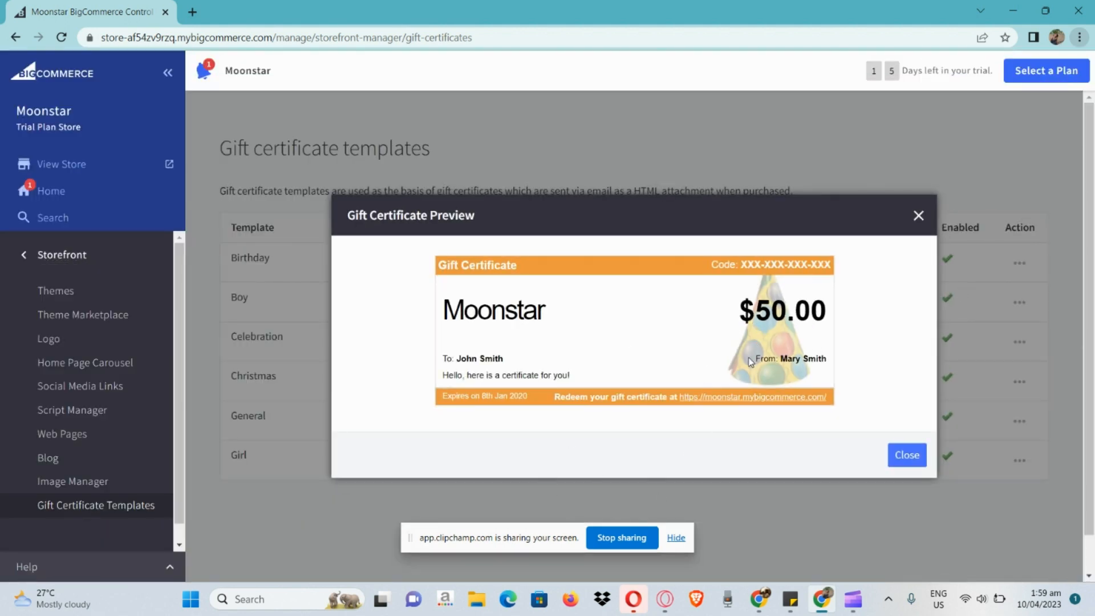
{"action": "left_click", "coordinate": [918, 216]}
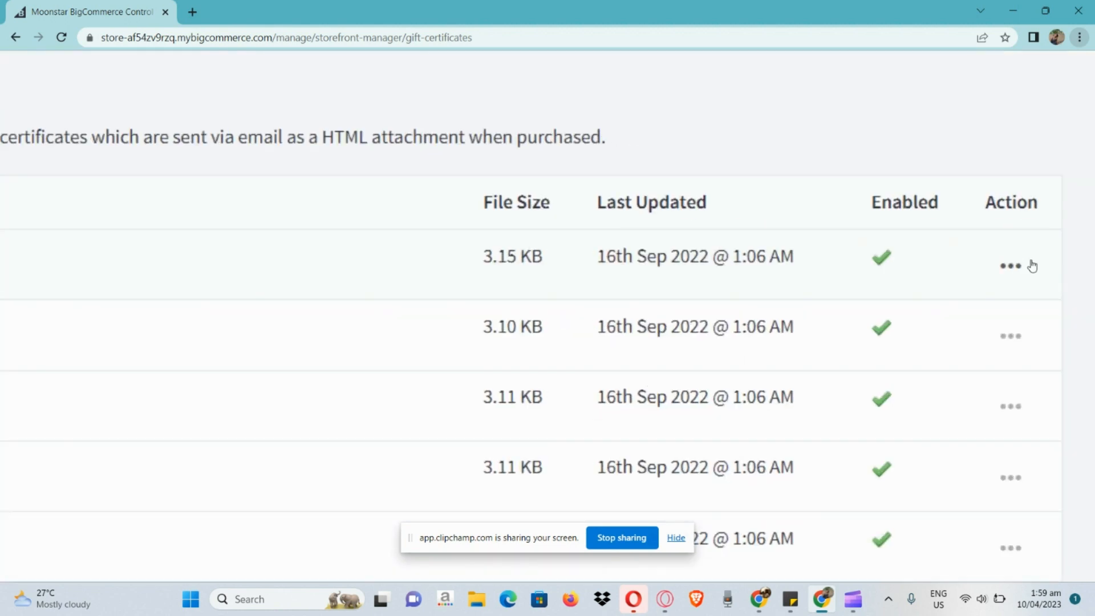
Open the Birthday gift certificate template for editing and examine the editor's formatting tools and template layout
{"action": "left_click", "coordinate": [1020, 265]}
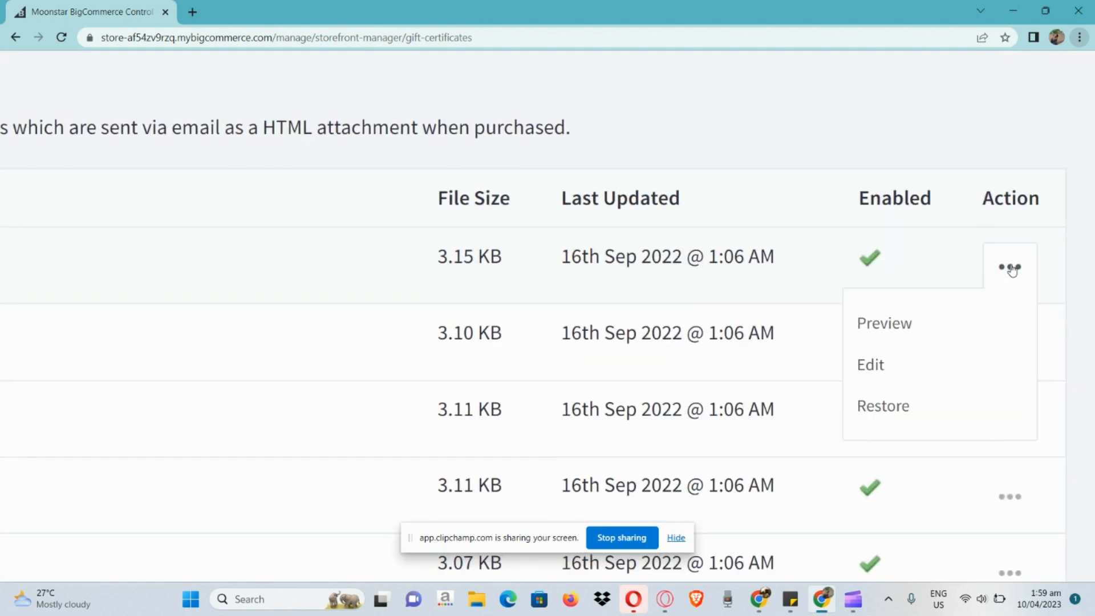
{"action": "left_click", "coordinate": [968, 359]}
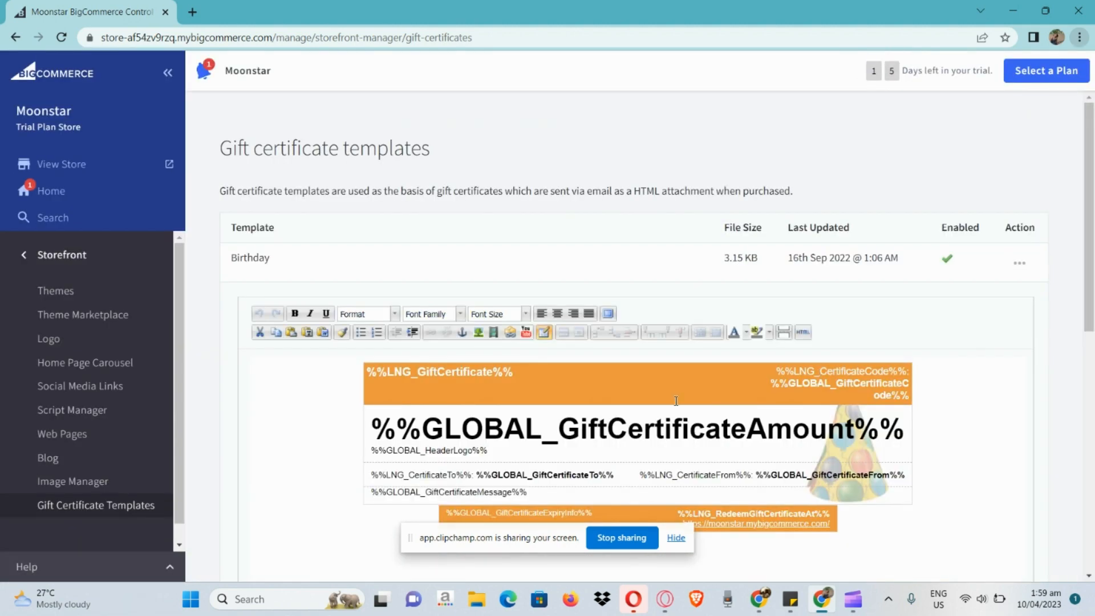
{"action": "scroll", "coordinate": [675, 401], "scroll_direction": "down", "scroll_amount": 2}
{"action": "scroll", "coordinate": [297, 220], "scroll_direction": "up", "scroll_amount": 5}
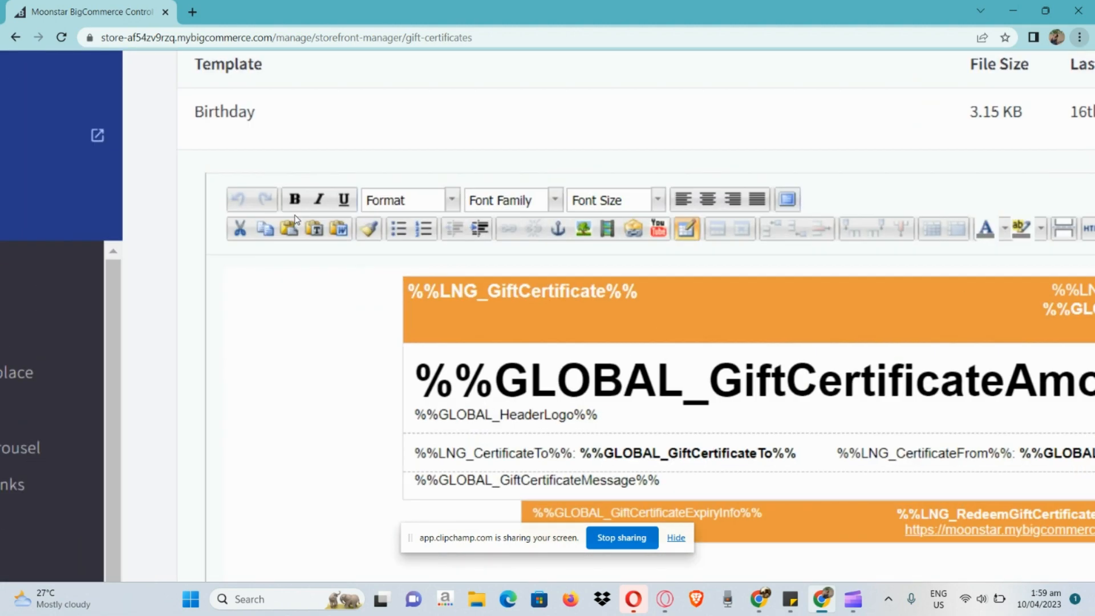
{"action": "scroll", "coordinate": [297, 220], "scroll_direction": "right", "scroll_amount": 2}
{"action": "scroll", "coordinate": [297, 220], "scroll_direction": "right", "scroll_amount": 6}
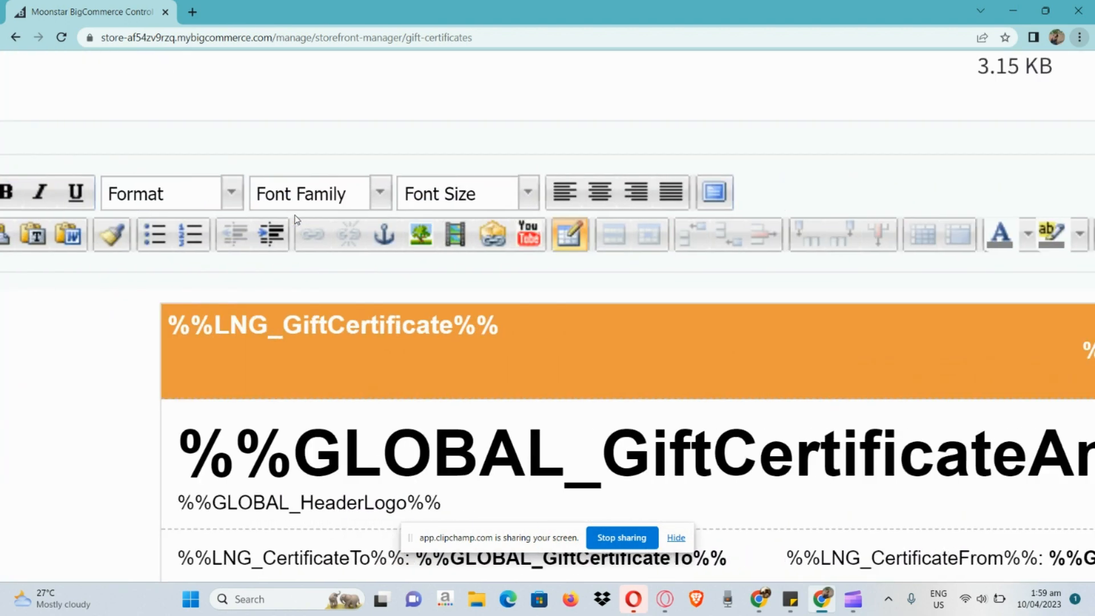
{"action": "scroll", "coordinate": [296, 220], "scroll_direction": "down", "scroll_amount": 5}
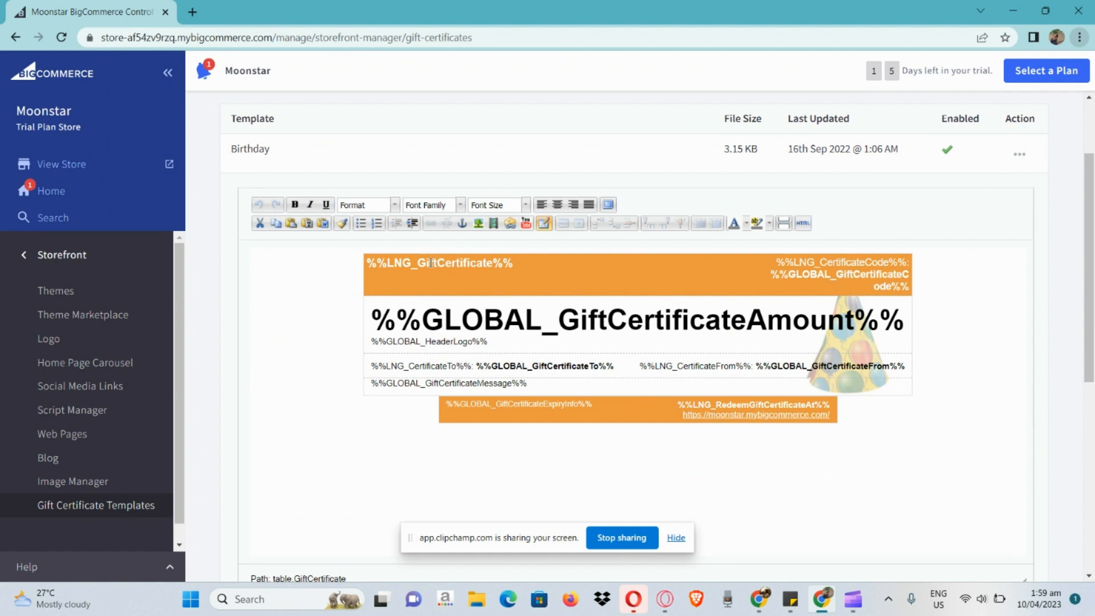
Select and deselect the gift certificate amount placeholder, review the Preview and Save options, and cancel editing the Birthday template
{"action": "left_click", "coordinate": [445, 318]}
{"action": "triple_click", "coordinate": [446, 317]}
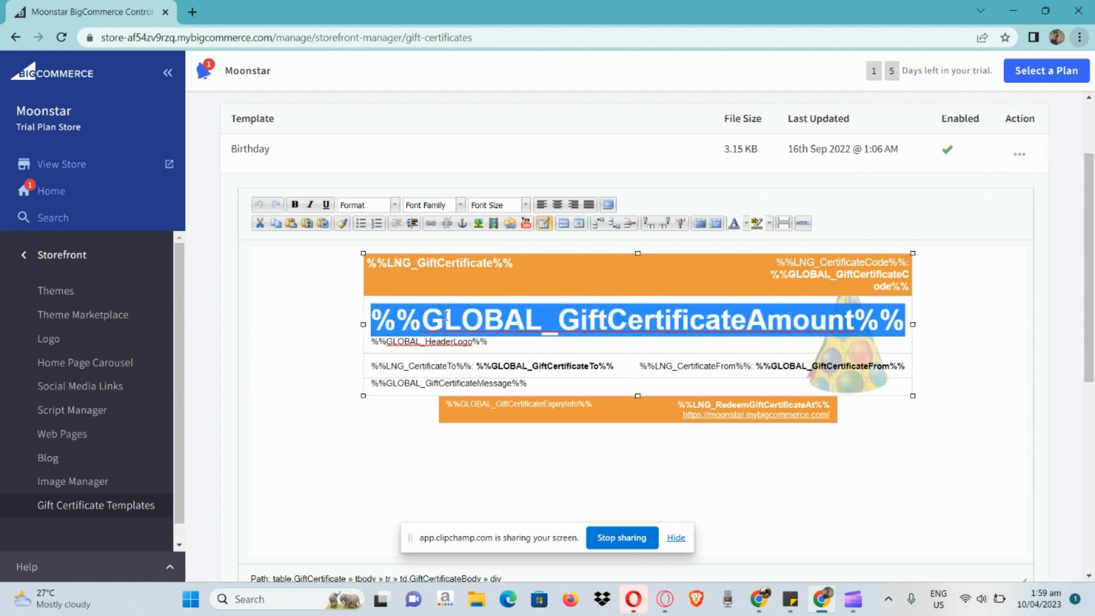
{"action": "left_click", "coordinate": [807, 496]}
{"action": "scroll", "coordinate": [805, 498], "scroll_direction": "down", "scroll_amount": 4}
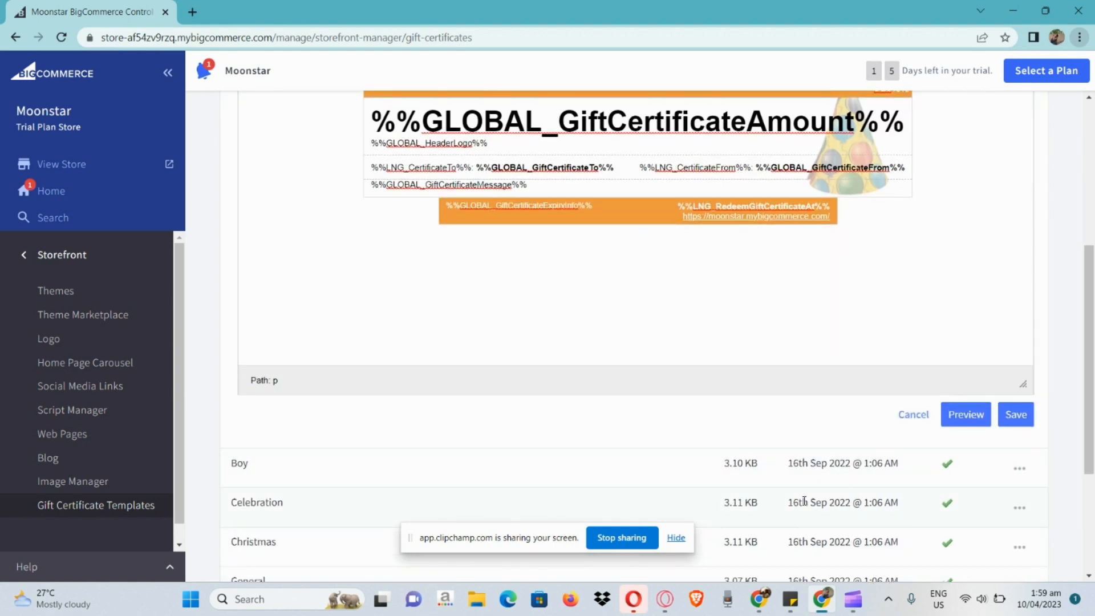
{"action": "scroll", "coordinate": [1031, 433], "scroll_direction": "up", "scroll_amount": 5}
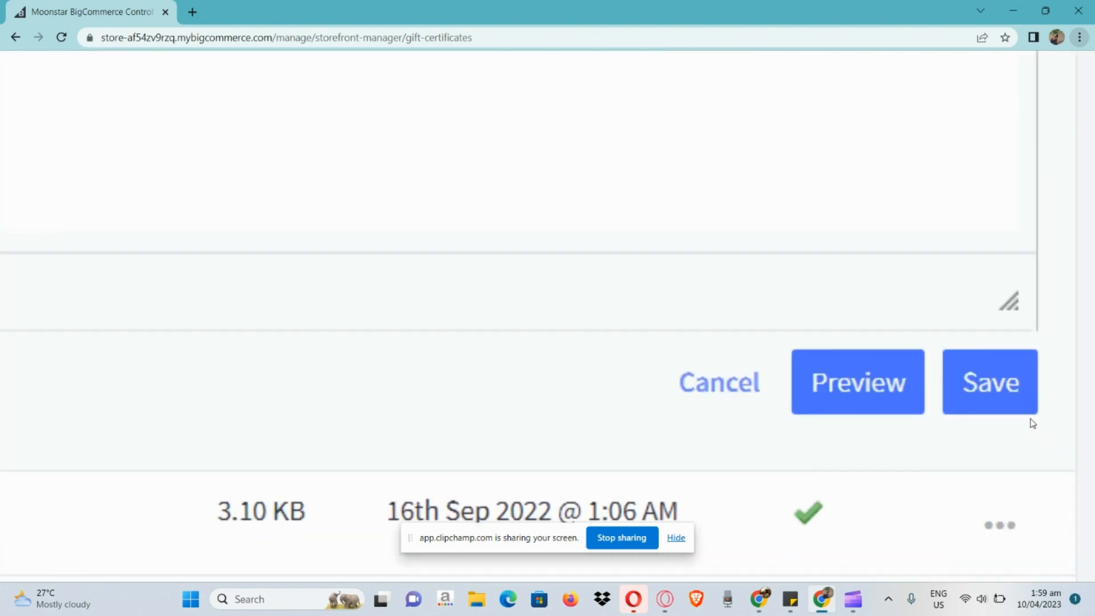
{"action": "scroll", "coordinate": [838, 511], "scroll_direction": "down", "scroll_amount": 3}
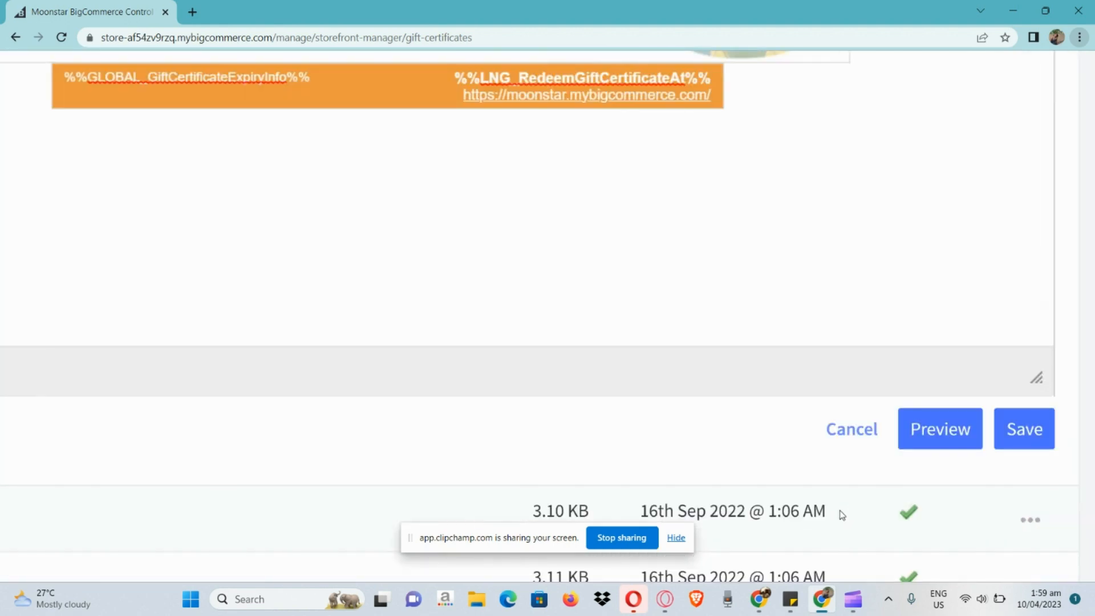
{"action": "scroll", "coordinate": [841, 515], "scroll_direction": "down", "scroll_amount": 3}
{"action": "left_click", "coordinate": [898, 418]}
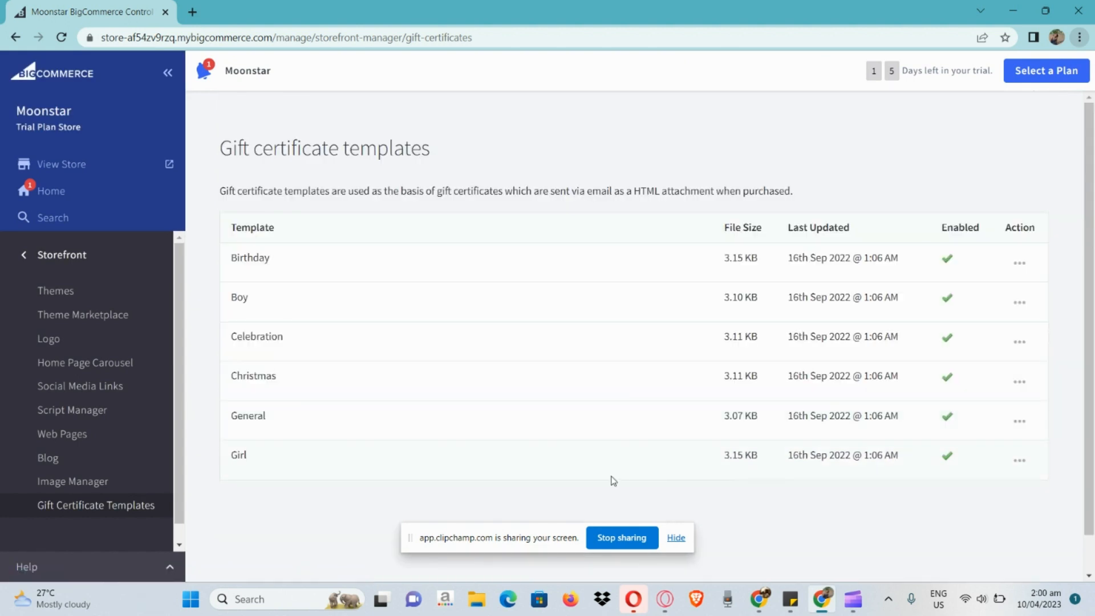
{"action": "scroll", "coordinate": [612, 480], "scroll_direction": "down", "scroll_amount": 1}
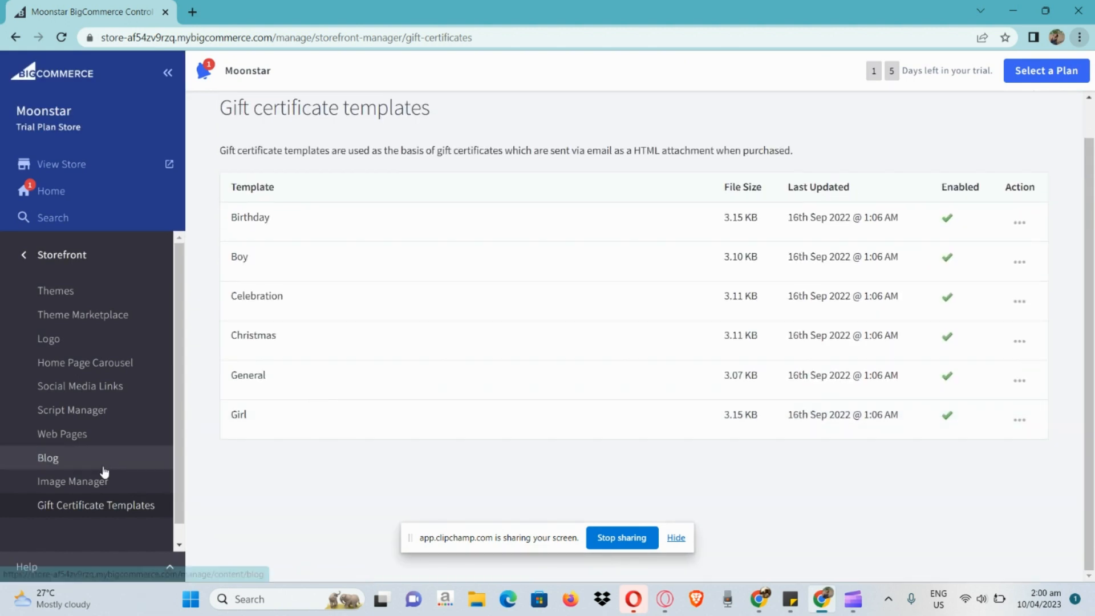
Leave the gift certificate templates list and view the Moonstar store's live storefront
{"action": "scroll", "coordinate": [104, 471], "scroll_direction": "down", "scroll_amount": 1}
{"action": "scroll", "coordinate": [80, 166], "scroll_direction": "up", "scroll_amount": 5}
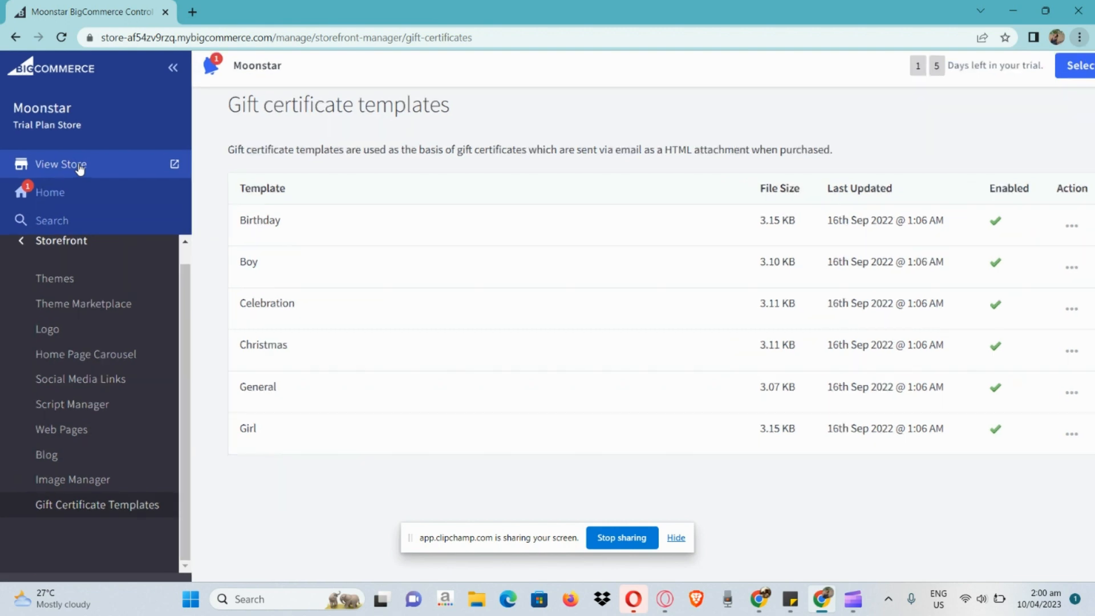
{"action": "scroll", "coordinate": [80, 166], "scroll_direction": "up", "scroll_amount": 2}
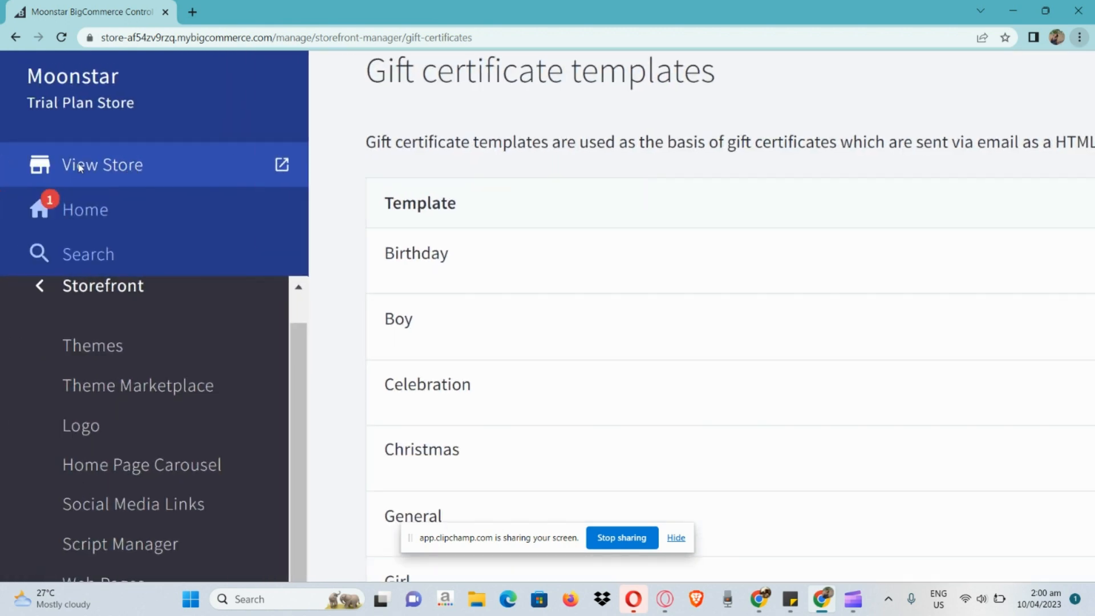
{"action": "left_click", "coordinate": [80, 166]}
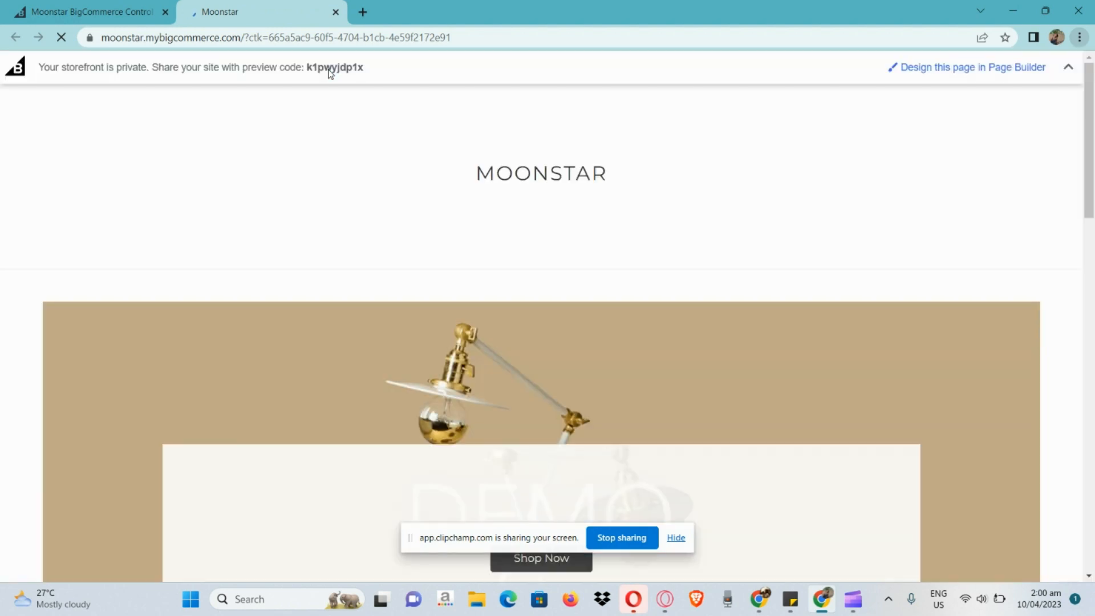
Examine the storefront home page's banner carousel, Most Popular Products and New Products sections, and return toward the carousel
{"action": "scroll", "coordinate": [378, 214], "scroll_direction": "down", "scroll_amount": 3}
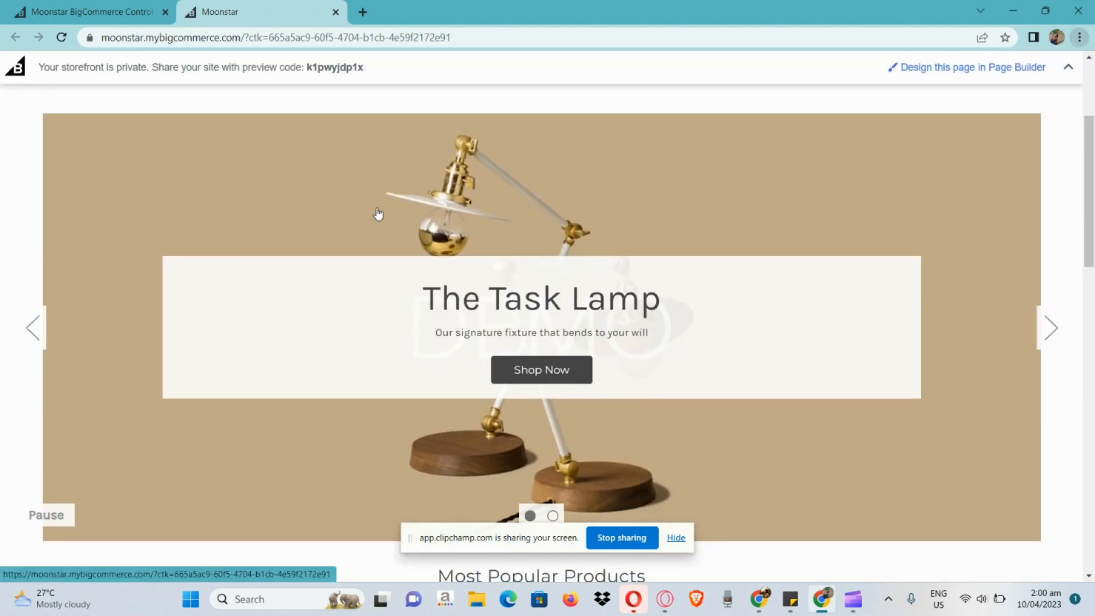
{"action": "scroll", "coordinate": [378, 214], "scroll_direction": "down", "scroll_amount": 5}
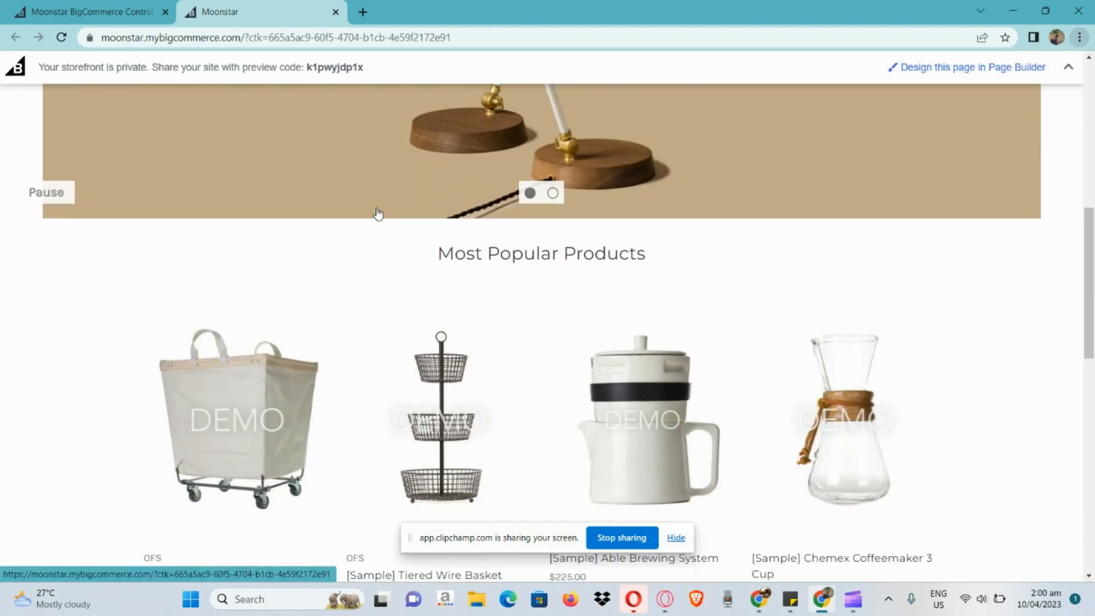
{"action": "scroll", "coordinate": [378, 214], "scroll_direction": "down", "scroll_amount": 8}
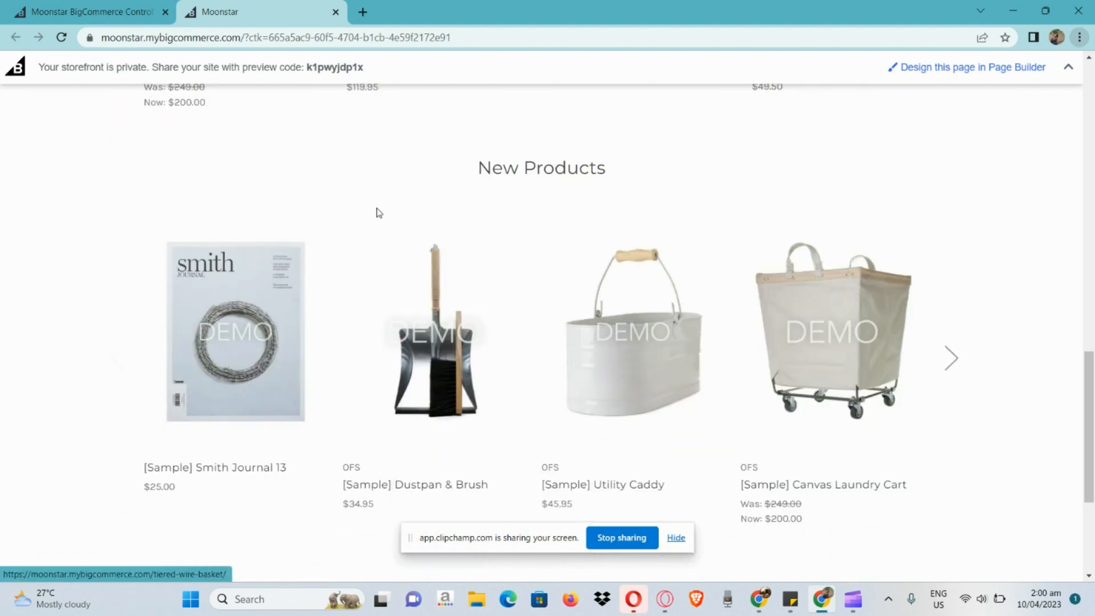
{"action": "scroll", "coordinate": [376, 213], "scroll_direction": "down", "scroll_amount": 1}
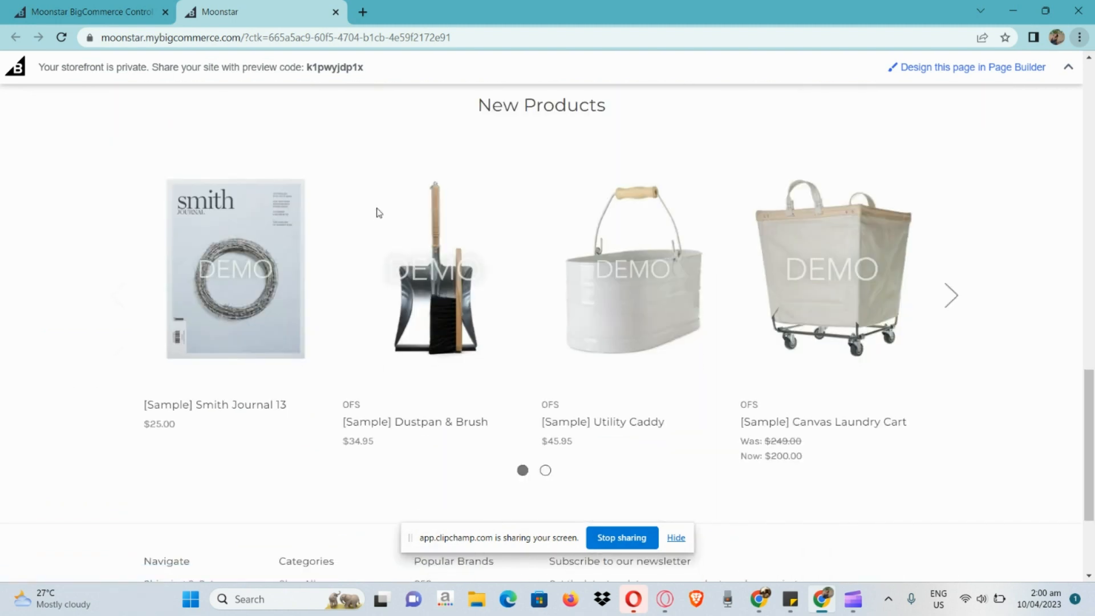
{"action": "scroll", "coordinate": [377, 213], "scroll_direction": "up", "scroll_amount": 13}
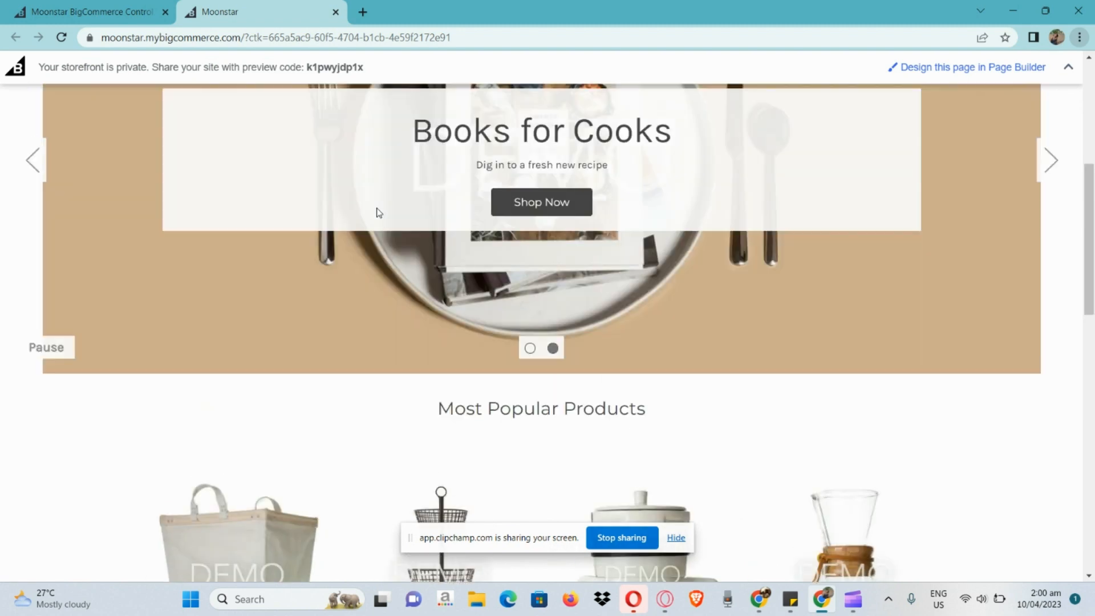
{"action": "scroll", "coordinate": [376, 213], "scroll_direction": "up", "scroll_amount": 5}
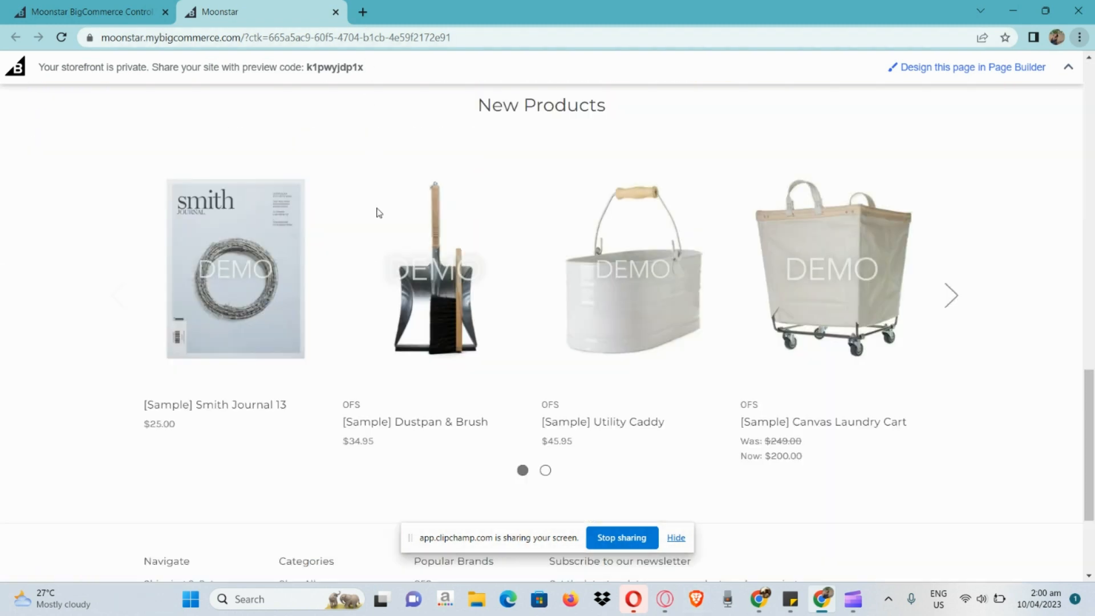
{"action": "scroll", "coordinate": [376, 212], "scroll_direction": "up", "scroll_amount": 12}
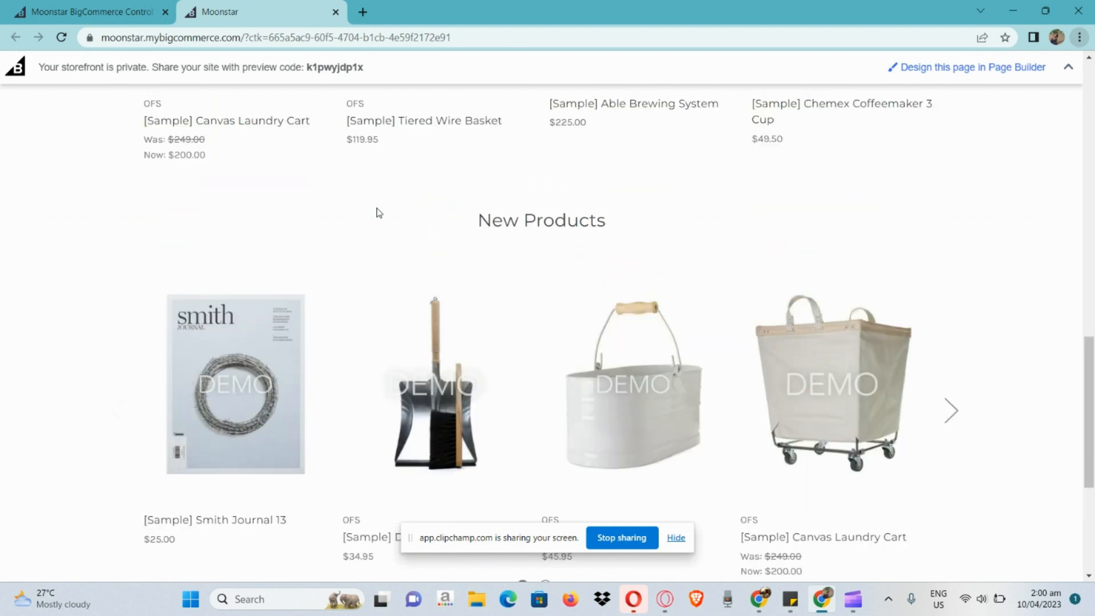
{"action": "scroll", "coordinate": [376, 212], "scroll_direction": "up", "scroll_amount": 6}
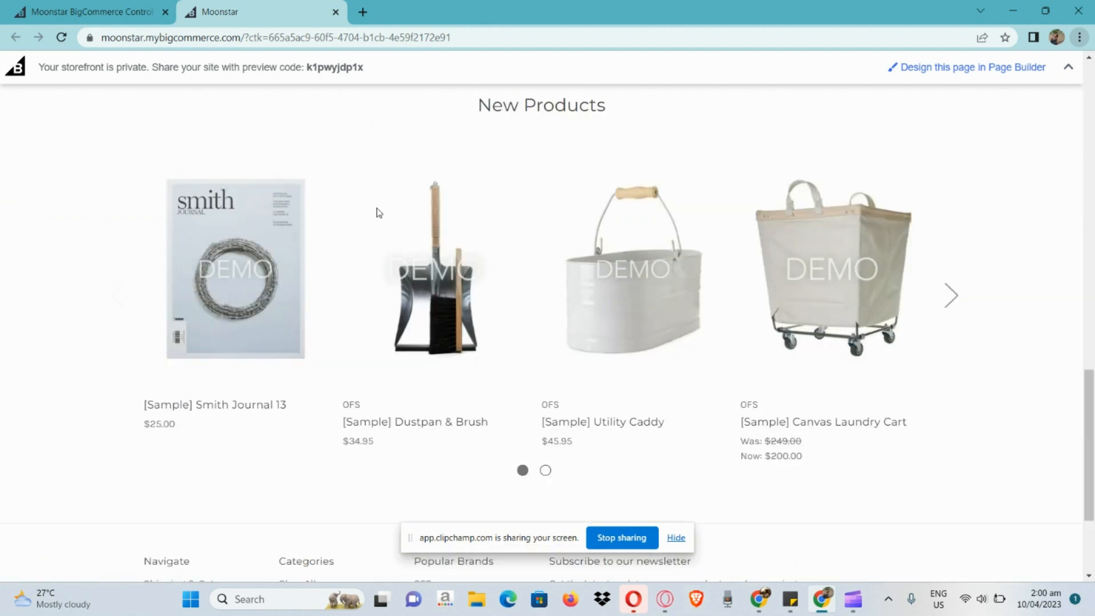
{"action": "scroll", "coordinate": [376, 213], "scroll_direction": "up", "scroll_amount": 12}
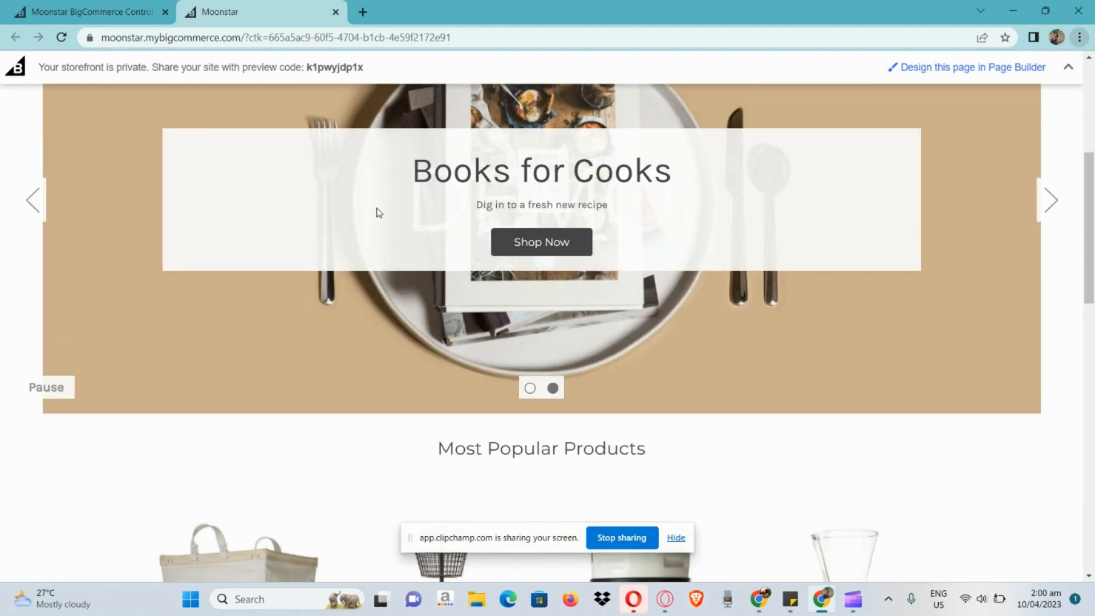